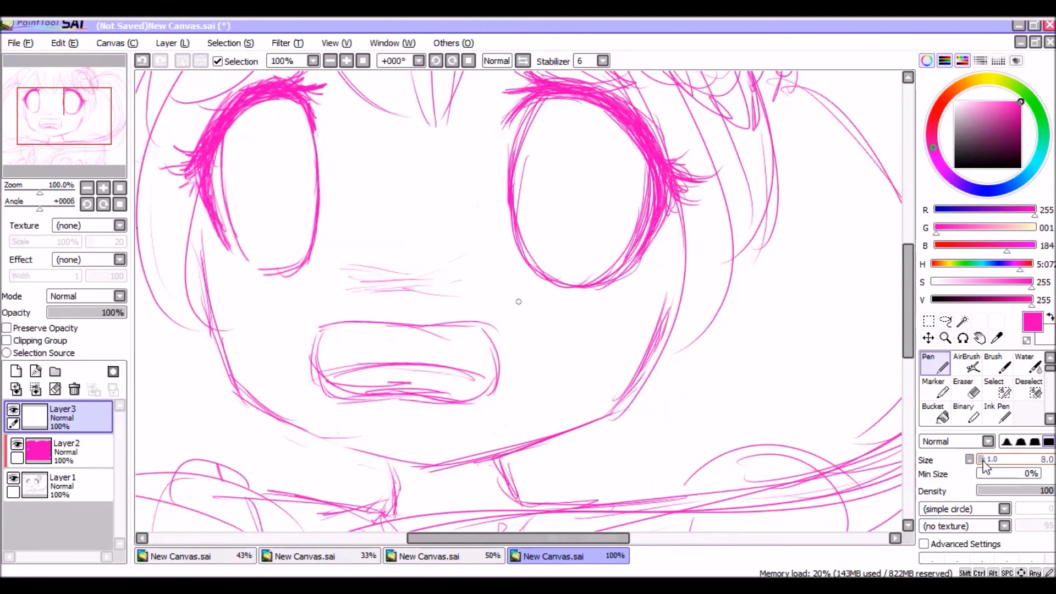
- Ink the inner-corner lashes of the right-hand eye over the pink sketch with a black pen at size 5
{"action": "left_click_drag", "start_coordinate": [983, 461], "coordinate": [981, 460]}
{"action": "left_click_drag", "start_coordinate": [966, 109], "coordinate": [955, 168]}
{"action": "left_click", "coordinate": [348, 60]}
{"action": "left_click_drag", "start_coordinate": [86, 117], "coordinate": [98, 105]}
{"action": "mouse_move", "coordinate": [467, 147]}
{"action": "left_mouse_down"}
{"action": "mouse_move", "coordinate": [443, 148]}
{"action": "mouse_move", "coordinate": [378, 202]}
{"action": "mouse_move", "coordinate": [370, 143]}
{"action": "left_mouse_up"}
{"action": "left_click_drag", "start_coordinate": [433, 146], "coordinate": [381, 146]}
{"action": "mouse_move", "coordinate": [384, 189]}
{"action": "left_mouse_down"}
{"action": "mouse_move", "coordinate": [433, 144]}
{"action": "mouse_move", "coordinate": [418, 154]}
{"action": "mouse_move", "coordinate": [389, 94]}
{"action": "left_mouse_up"}
{"action": "left_click_drag", "start_coordinate": [434, 138], "coordinate": [390, 96]}
{"action": "mouse_move", "coordinate": [430, 133]}
{"action": "left_mouse_down"}
{"action": "mouse_move", "coordinate": [452, 143]}
{"action": "mouse_move", "coordinate": [481, 137]}
{"action": "left_mouse_up"}
{"action": "left_click_drag", "start_coordinate": [456, 135], "coordinate": [502, 148]}
- Ink the oval outline of the right-hand eye along the upper lid, both sides and the lower curve
{"action": "mouse_move", "coordinate": [380, 148]}
{"action": "left_mouse_down"}
{"action": "mouse_move", "coordinate": [486, 151]}
{"action": "mouse_move", "coordinate": [544, 179]}
{"action": "mouse_move", "coordinate": [605, 275]}
{"action": "mouse_move", "coordinate": [610, 308]}
{"action": "mouse_move", "coordinate": [589, 376]}
{"action": "mouse_move", "coordinate": [621, 306]}
{"action": "mouse_move", "coordinate": [600, 358]}
{"action": "left_mouse_up"}
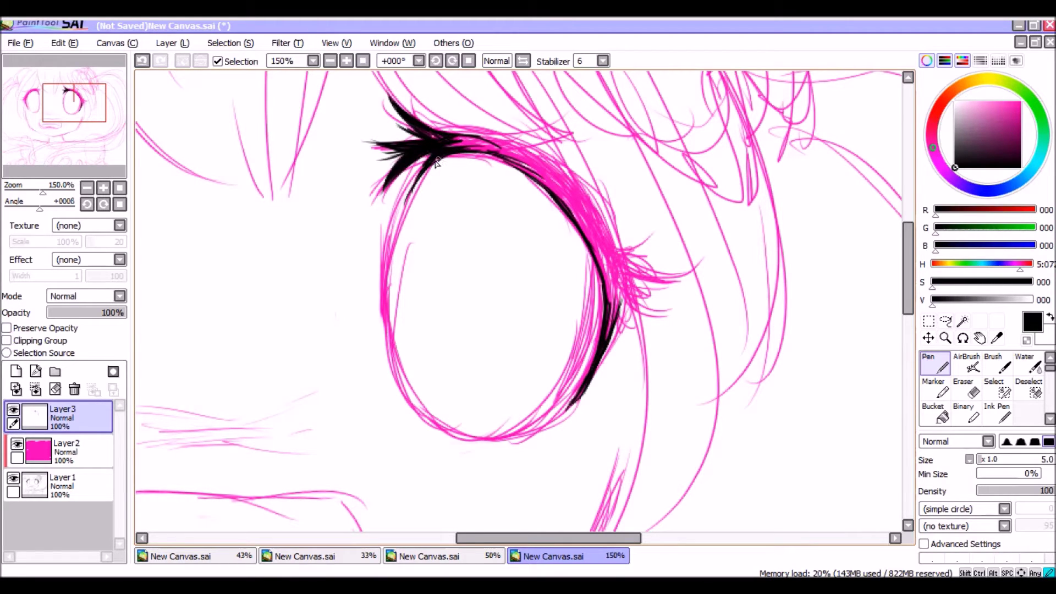
{"action": "left_click_drag", "start_coordinate": [432, 161], "coordinate": [397, 221]}
{"action": "mouse_move", "coordinate": [429, 165]}
{"action": "left_mouse_down"}
{"action": "mouse_move", "coordinate": [389, 292]}
{"action": "mouse_move", "coordinate": [393, 314]}
{"action": "left_mouse_up"}
{"action": "mouse_move", "coordinate": [425, 168]}
{"action": "left_mouse_down"}
{"action": "mouse_move", "coordinate": [401, 379]}
{"action": "mouse_move", "coordinate": [409, 430]}
{"action": "left_mouse_up"}
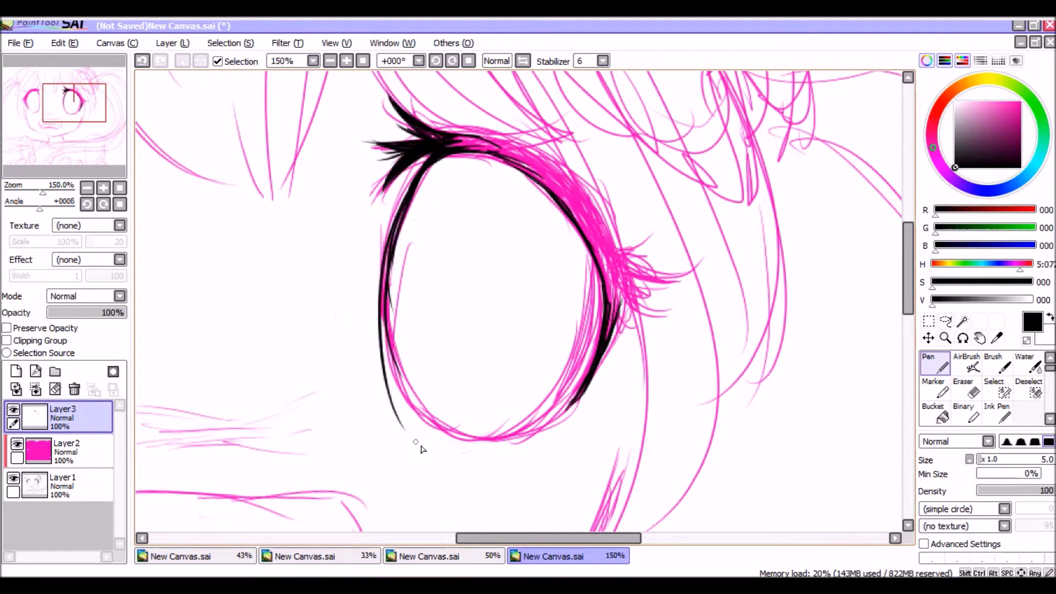
{"action": "left_click", "coordinate": [142, 61]}
{"action": "mouse_move", "coordinate": [472, 438]}
{"action": "left_mouse_down"}
{"action": "mouse_move", "coordinate": [545, 424]}
{"action": "mouse_move", "coordinate": [583, 387]}
{"action": "mouse_move", "coordinate": [530, 429]}
{"action": "mouse_move", "coordinate": [578, 394]}
{"action": "left_mouse_up"}
{"action": "mouse_move", "coordinate": [445, 429]}
{"action": "left_mouse_down"}
{"action": "mouse_move", "coordinate": [397, 376]}
{"action": "mouse_move", "coordinate": [392, 228]}
{"action": "mouse_move", "coordinate": [465, 438]}
{"action": "mouse_move", "coordinate": [482, 440]}
{"action": "left_mouse_up"}
{"action": "key", "text": "e"}
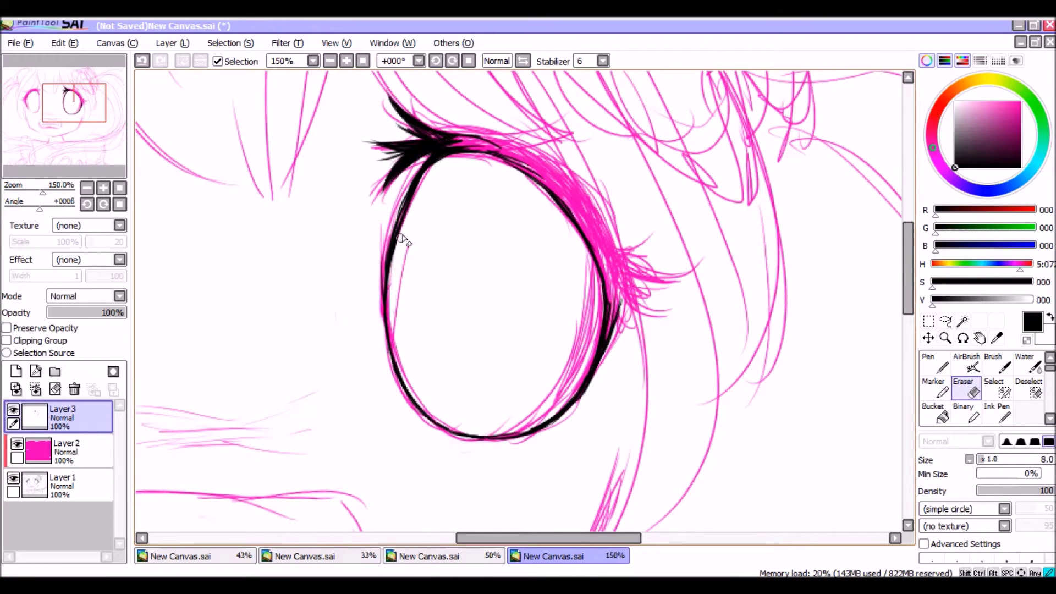
{"action": "key", "text": "n"}
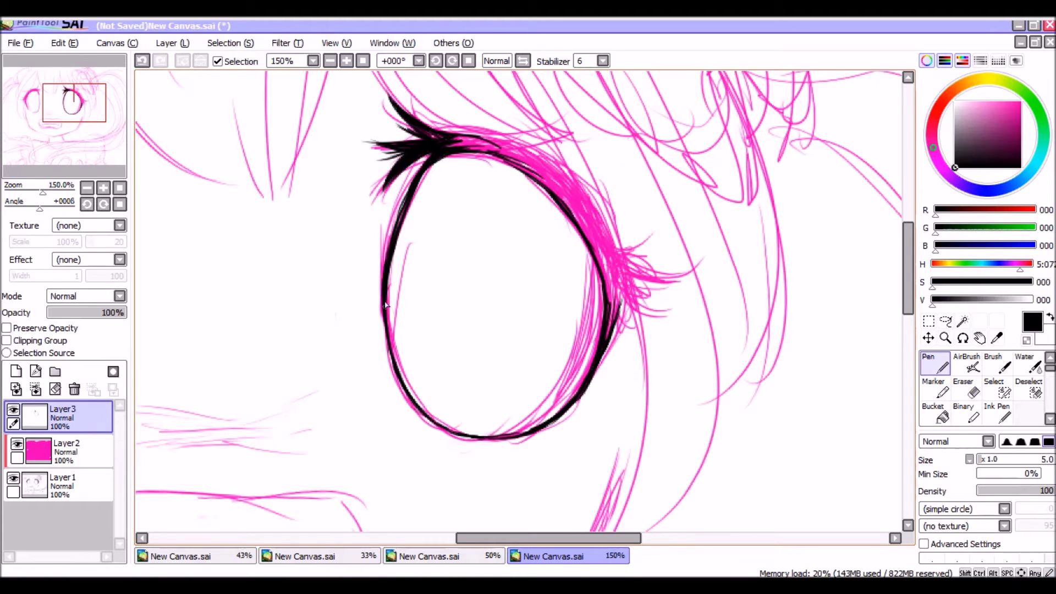
{"action": "left_click_drag", "start_coordinate": [404, 202], "coordinate": [430, 151]}
- Ink the outer-corner lashes of the right-hand eye and blend them into the outer side of the outline
{"action": "mouse_move", "coordinate": [617, 263]}
{"action": "left_mouse_down"}
{"action": "mouse_move", "coordinate": [695, 266]}
{"action": "mouse_move", "coordinate": [687, 268]}
{"action": "left_mouse_up"}
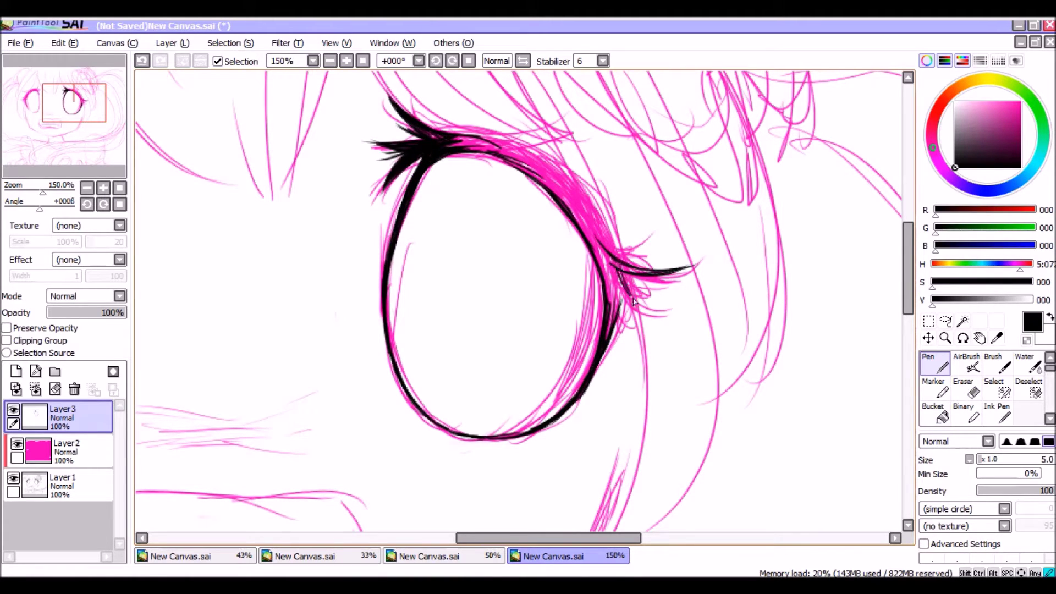
{"action": "mouse_move", "coordinate": [620, 284]}
{"action": "left_mouse_down"}
{"action": "mouse_move", "coordinate": [669, 308]}
{"action": "mouse_move", "coordinate": [610, 239]}
{"action": "left_mouse_up"}
{"action": "left_click_drag", "start_coordinate": [624, 278], "coordinate": [656, 288]}
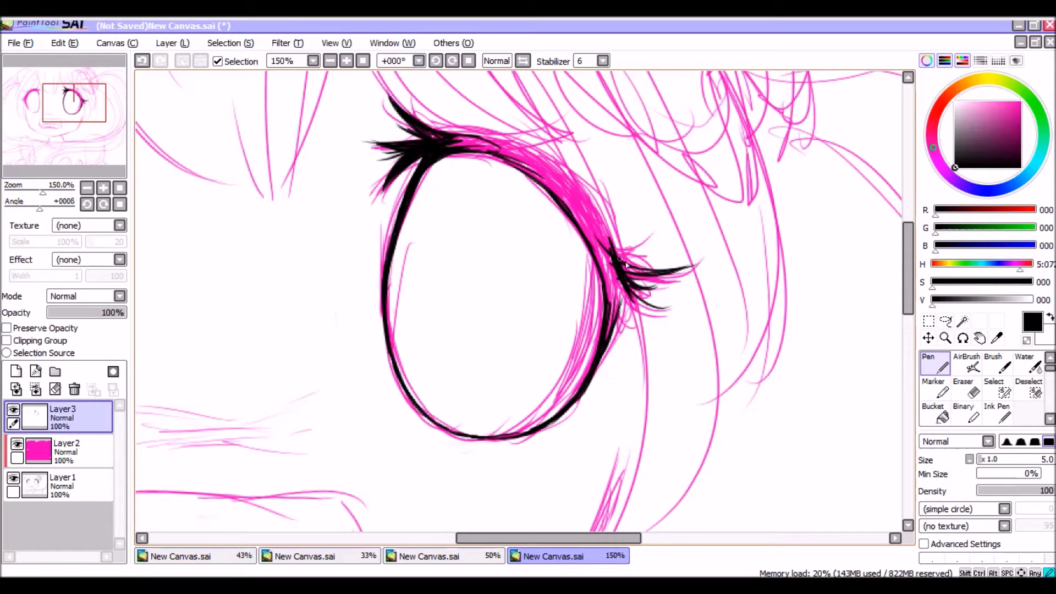
{"action": "left_click_drag", "start_coordinate": [616, 315], "coordinate": [636, 306]}
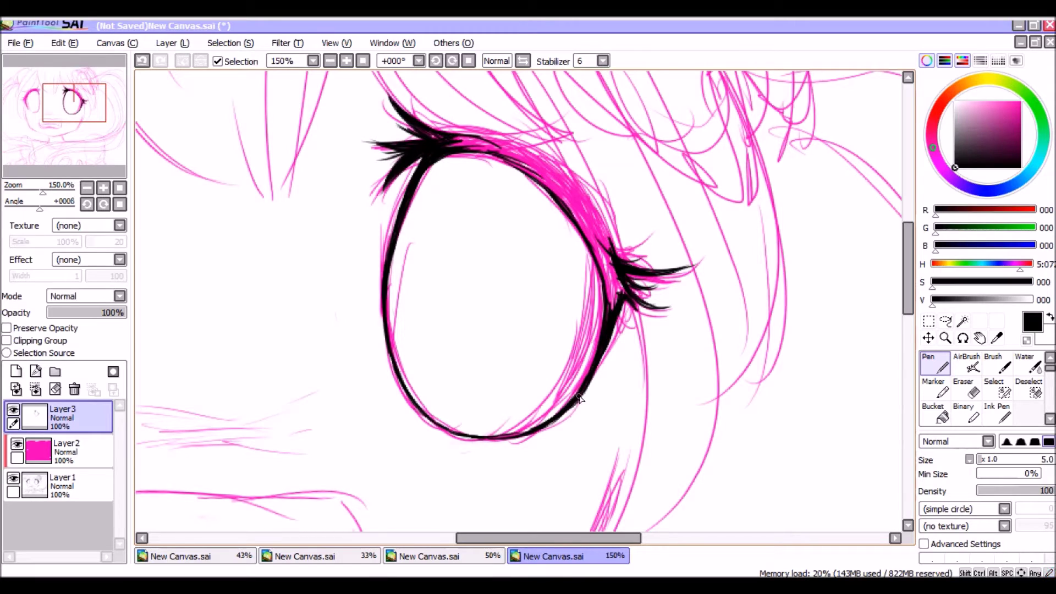
{"action": "mouse_move", "coordinate": [580, 396]}
{"action": "left_mouse_down"}
{"action": "mouse_move", "coordinate": [549, 429]}
{"action": "mouse_move", "coordinate": [594, 364]}
{"action": "mouse_move", "coordinate": [570, 402]}
{"action": "left_mouse_up"}
- Thicken the right-hand eye's upper lid into a solid black band from the inner to the outer lashes
{"action": "mouse_move", "coordinate": [472, 136]}
{"action": "left_mouse_down"}
{"action": "mouse_move", "coordinate": [542, 175]}
{"action": "mouse_move", "coordinate": [612, 283]}
{"action": "mouse_move", "coordinate": [610, 315]}
{"action": "mouse_move", "coordinate": [623, 288]}
{"action": "mouse_move", "coordinate": [602, 302]}
{"action": "left_mouse_up"}
{"action": "key", "text": "e"}
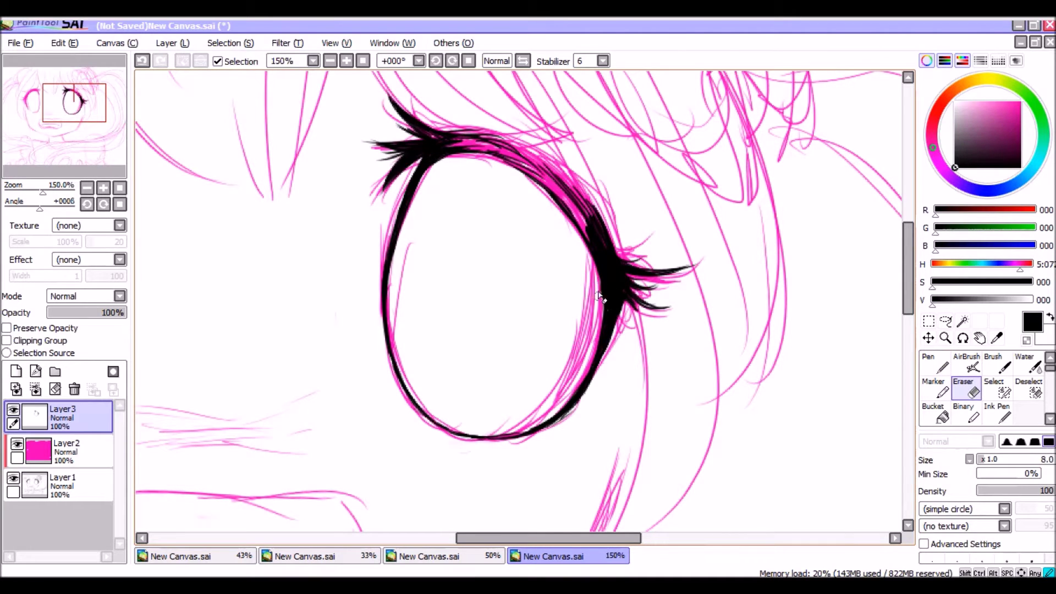
{"action": "left_click", "coordinate": [936, 365]}
{"action": "mouse_move", "coordinate": [557, 192]}
{"action": "left_mouse_down"}
{"action": "mouse_move", "coordinate": [596, 236]}
{"action": "mouse_move", "coordinate": [595, 207]}
{"action": "left_mouse_up"}
{"action": "mouse_move", "coordinate": [446, 148]}
{"action": "left_mouse_down"}
{"action": "mouse_move", "coordinate": [495, 149]}
{"action": "mouse_move", "coordinate": [551, 179]}
{"action": "left_mouse_up"}
{"action": "left_click_drag", "start_coordinate": [493, 153], "coordinate": [515, 161]}
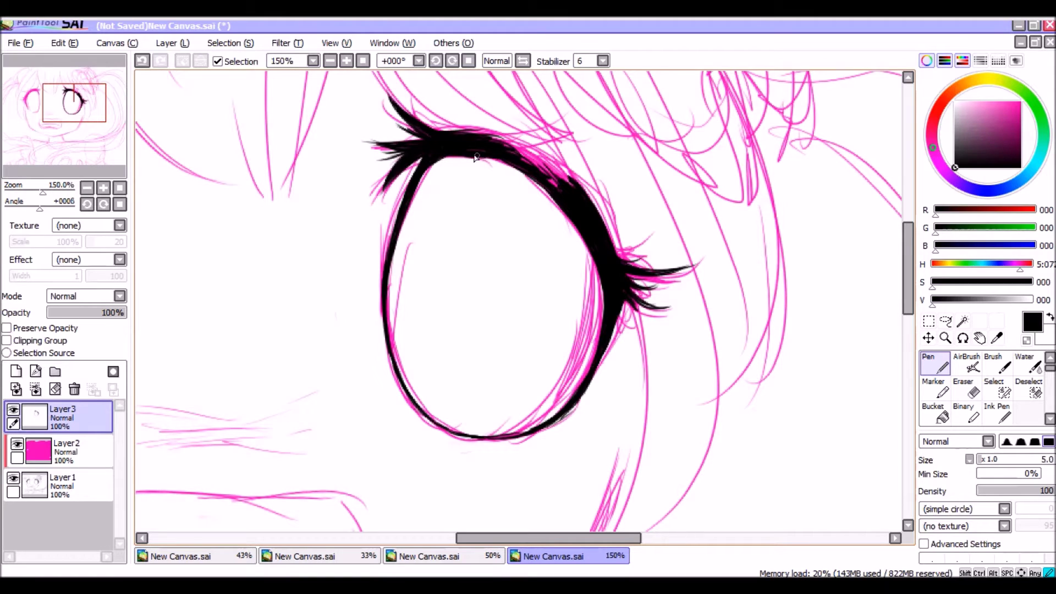
{"action": "left_click_drag", "start_coordinate": [432, 162], "coordinate": [441, 157]}
- Smooth both edges of the right-hand eye's lid band and add fine stray lashes above its outer half
{"action": "key", "text": "e"}
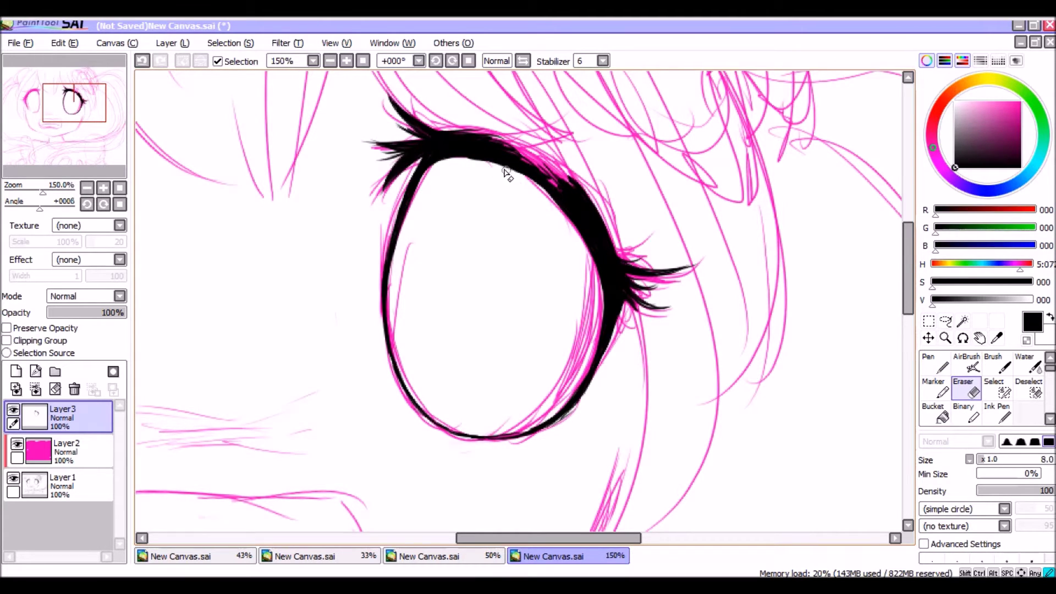
{"action": "mouse_move", "coordinate": [505, 171]}
{"action": "left_mouse_down"}
{"action": "mouse_move", "coordinate": [452, 159]}
{"action": "mouse_move", "coordinate": [556, 185]}
{"action": "left_mouse_up"}
{"action": "key", "text": "n"}
{"action": "left_click_drag", "start_coordinate": [489, 141], "coordinate": [571, 181]}
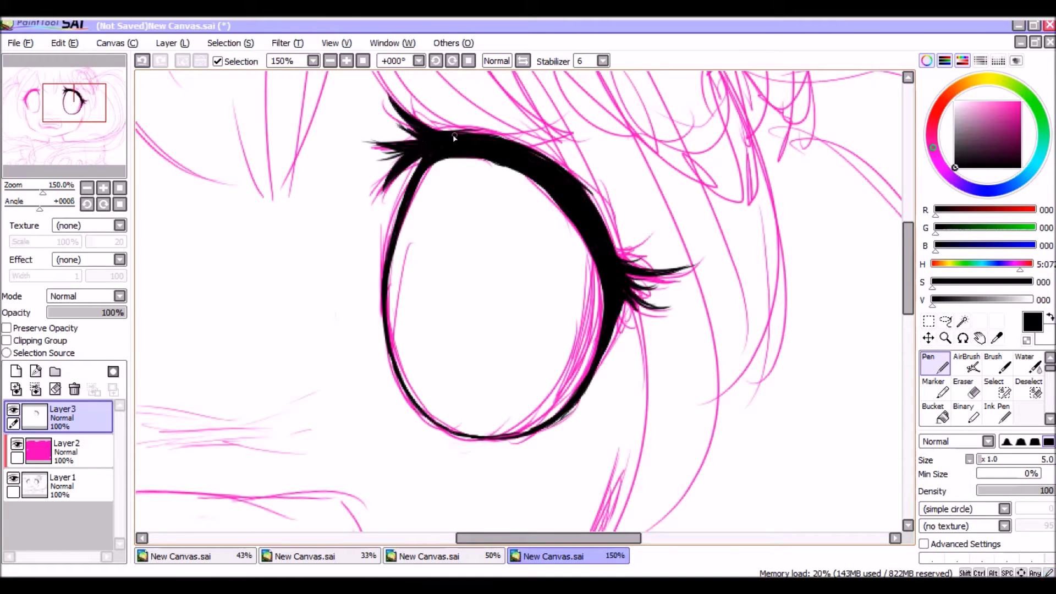
{"action": "mouse_move", "coordinate": [478, 159]}
{"action": "left_mouse_down"}
{"action": "mouse_move", "coordinate": [557, 201]}
{"action": "mouse_move", "coordinate": [552, 194]}
{"action": "mouse_move", "coordinate": [578, 185]}
{"action": "mouse_move", "coordinate": [639, 267]}
{"action": "left_mouse_up"}
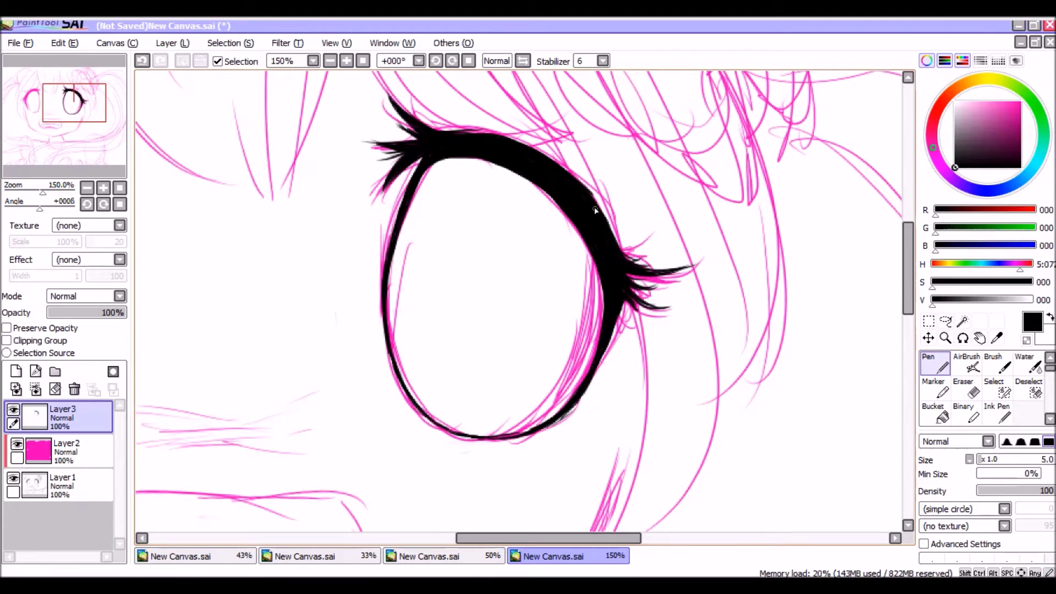
{"action": "left_click_drag", "start_coordinate": [551, 149], "coordinate": [604, 215]}
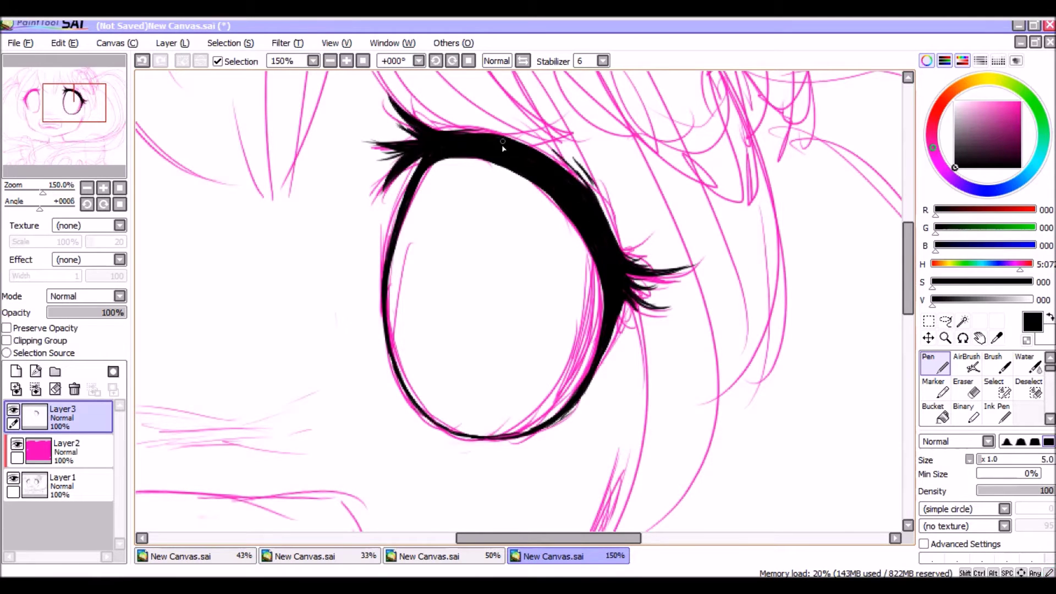
{"action": "left_click_drag", "start_coordinate": [454, 135], "coordinate": [490, 138]}
- Ink the left-hand eye's thin upper lid line with its outer lower lash line and inner side
{"action": "left_click_drag", "start_coordinate": [206, 287], "coordinate": [556, 250]}
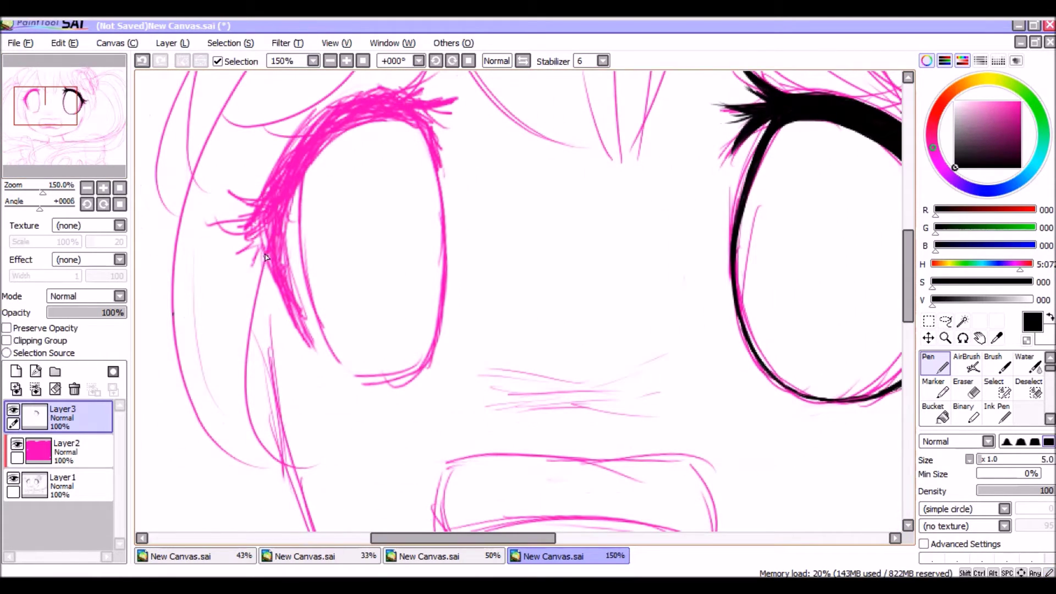
{"action": "left_click_drag", "start_coordinate": [265, 258], "coordinate": [304, 329]}
{"action": "left_click_drag", "start_coordinate": [274, 239], "coordinate": [311, 339]}
{"action": "mouse_move", "coordinate": [316, 147]}
{"action": "left_mouse_down"}
{"action": "mouse_move", "coordinate": [279, 216]}
{"action": "mouse_move", "coordinate": [343, 127]}
{"action": "mouse_move", "coordinate": [380, 116]}
{"action": "mouse_move", "coordinate": [410, 117]}
{"action": "mouse_move", "coordinate": [440, 175]}
{"action": "left_mouse_up"}
{"action": "left_click_drag", "start_coordinate": [429, 135], "coordinate": [440, 176]}
{"action": "left_click_drag", "start_coordinate": [409, 107], "coordinate": [424, 131]}
{"action": "left_click_drag", "start_coordinate": [439, 171], "coordinate": [446, 211]}
{"action": "key", "text": "e"}
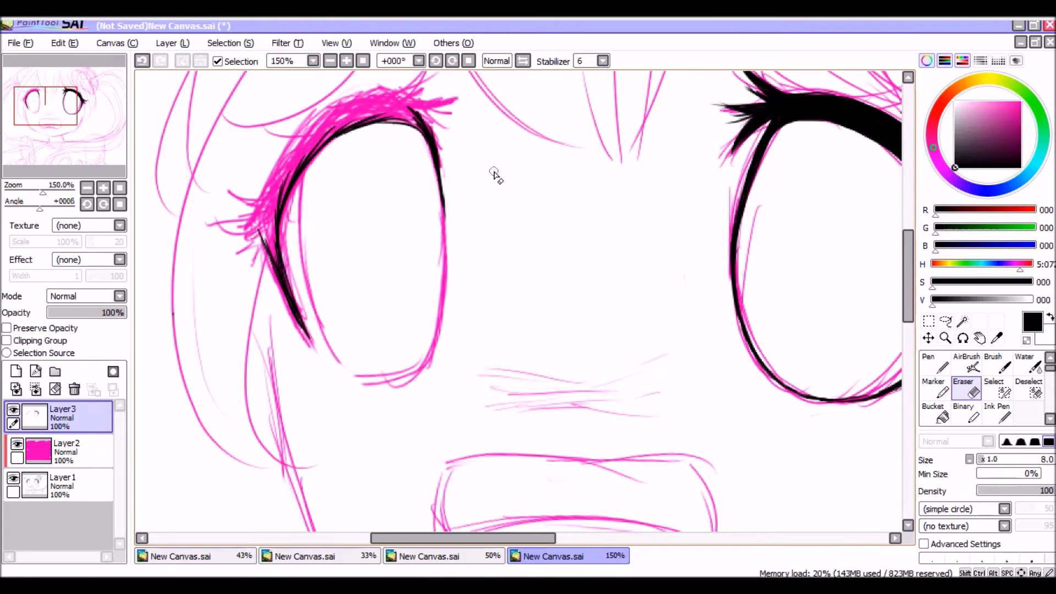
- Thicken the left-hand eye's upper lid into a solid black band and add its outer-corner lashes
{"action": "key", "text": "n"}
{"action": "mouse_move", "coordinate": [267, 198]}
{"action": "left_mouse_down"}
{"action": "mouse_move", "coordinate": [286, 283]}
{"action": "mouse_move", "coordinate": [328, 126]}
{"action": "mouse_move", "coordinate": [389, 99]}
{"action": "left_mouse_up"}
{"action": "mouse_move", "coordinate": [303, 160]}
{"action": "left_mouse_down"}
{"action": "mouse_move", "coordinate": [393, 101]}
{"action": "mouse_move", "coordinate": [319, 134]}
{"action": "mouse_move", "coordinate": [393, 117]}
{"action": "left_mouse_up"}
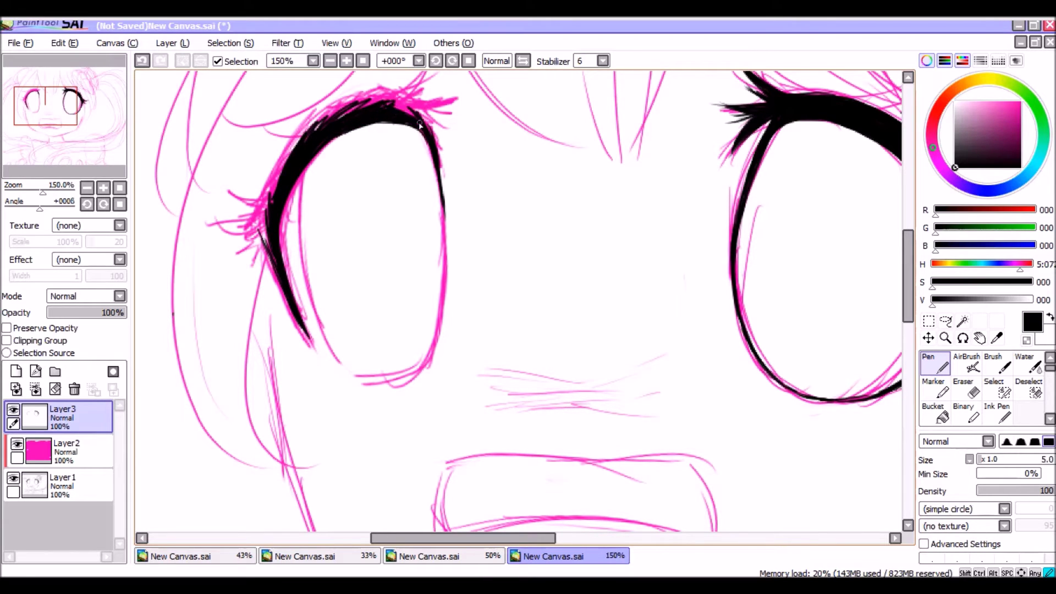
{"action": "left_click_drag", "start_coordinate": [397, 122], "coordinate": [420, 130]}
{"action": "mouse_move", "coordinate": [275, 198]}
{"action": "left_mouse_down"}
{"action": "mouse_move", "coordinate": [213, 247]}
{"action": "mouse_move", "coordinate": [258, 255]}
{"action": "mouse_move", "coordinate": [265, 241]}
{"action": "left_mouse_up"}
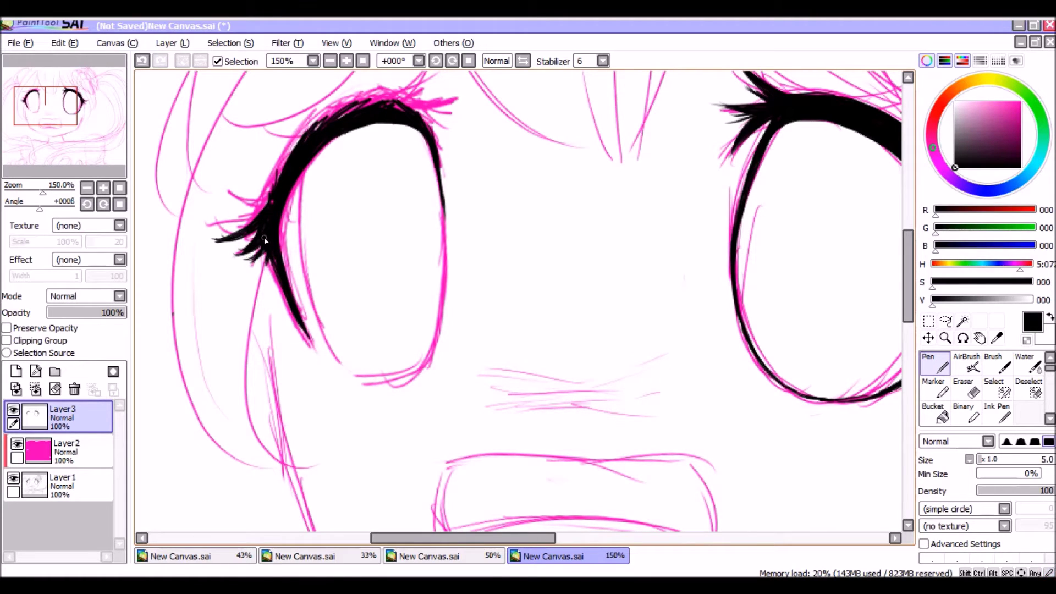
{"action": "mouse_move", "coordinate": [299, 158]}
{"action": "left_mouse_down"}
{"action": "mouse_move", "coordinate": [264, 208]}
{"action": "mouse_move", "coordinate": [240, 220]}
{"action": "mouse_move", "coordinate": [230, 198]}
{"action": "mouse_move", "coordinate": [223, 211]}
{"action": "mouse_move", "coordinate": [309, 122]}
{"action": "mouse_move", "coordinate": [277, 183]}
{"action": "left_mouse_up"}
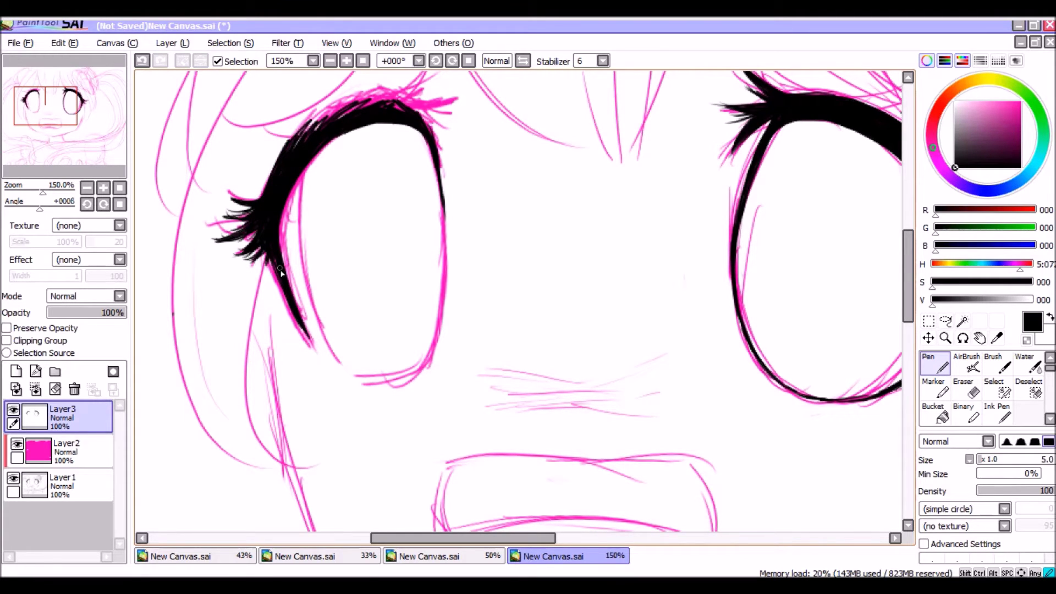
- Ink the inner-corner lashes of the left-hand eye and even out the top edge of its lid
{"action": "left_click_drag", "start_coordinate": [47, 121], "coordinate": [50, 117]}
{"action": "mouse_move", "coordinate": [259, 191]}
{"action": "left_mouse_down"}
{"action": "mouse_move", "coordinate": [295, 160]}
{"action": "mouse_move", "coordinate": [333, 156]}
{"action": "mouse_move", "coordinate": [406, 151]}
{"action": "mouse_move", "coordinate": [417, 181]}
{"action": "mouse_move", "coordinate": [384, 161]}
{"action": "mouse_move", "coordinate": [410, 156]}
{"action": "left_mouse_up"}
{"action": "left_click", "coordinate": [141, 64]}
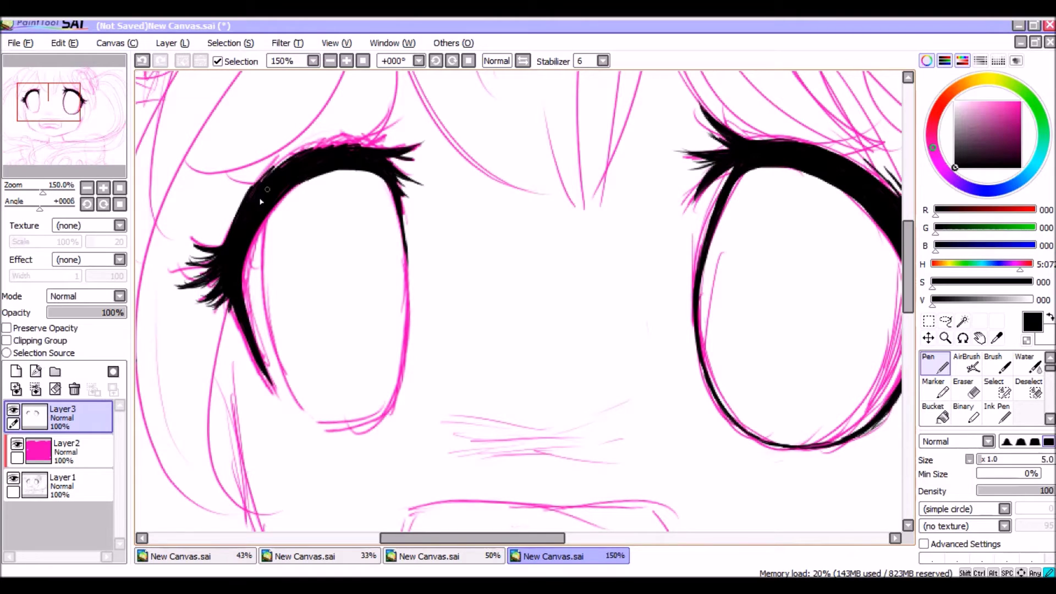
{"action": "mouse_move", "coordinate": [251, 190]}
{"action": "left_mouse_down"}
{"action": "mouse_move", "coordinate": [292, 157]}
{"action": "mouse_move", "coordinate": [380, 135]}
{"action": "mouse_move", "coordinate": [389, 109]}
{"action": "left_mouse_up"}
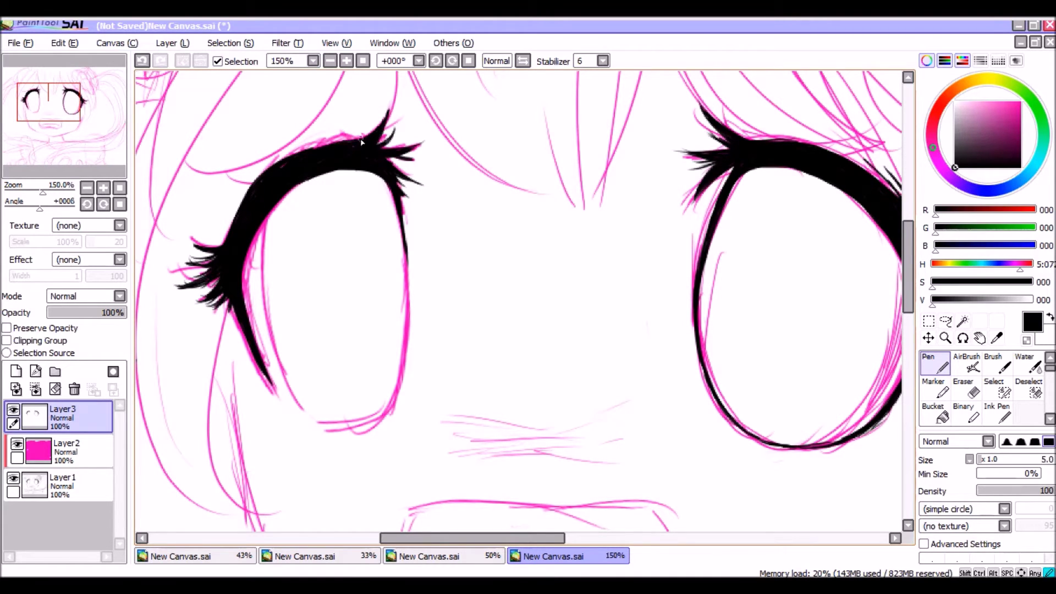
{"action": "left_click_drag", "start_coordinate": [308, 148], "coordinate": [360, 134]}
{"action": "left_click_drag", "start_coordinate": [281, 161], "coordinate": [351, 147]}
- Ink the thin oval iris outline of the left-hand eye below the lid, closing it along the lower curve
{"action": "left_click", "coordinate": [331, 62]}
{"action": "left_click", "coordinate": [343, 65]}
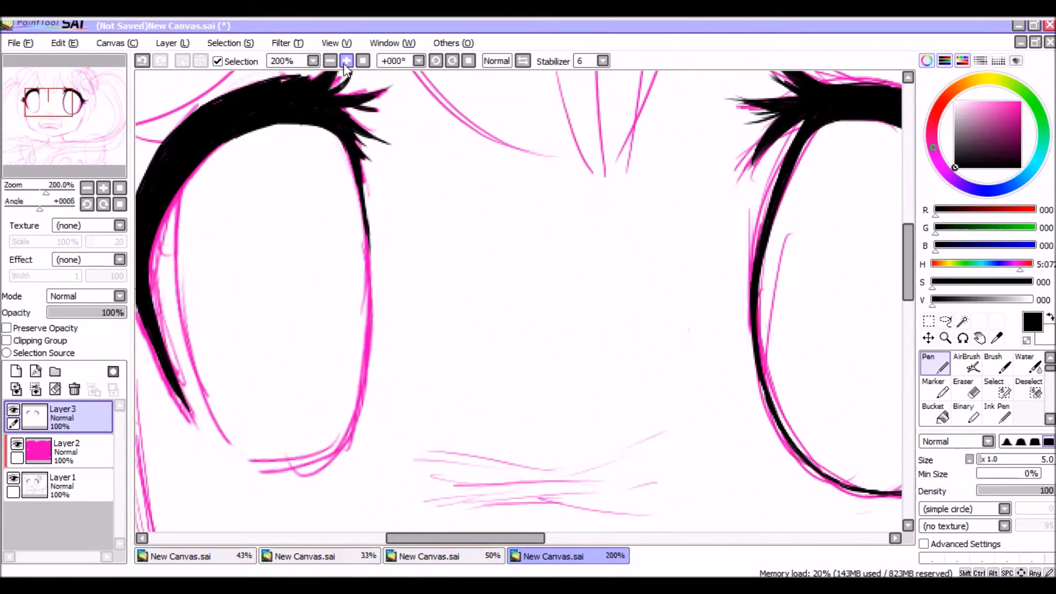
{"action": "mouse_move", "coordinate": [182, 210]}
{"action": "left_mouse_down"}
{"action": "mouse_move", "coordinate": [244, 171]}
{"action": "mouse_move", "coordinate": [238, 205]}
{"action": "mouse_move", "coordinate": [241, 159]}
{"action": "mouse_move", "coordinate": [238, 231]}
{"action": "mouse_move", "coordinate": [250, 288]}
{"action": "left_mouse_up"}
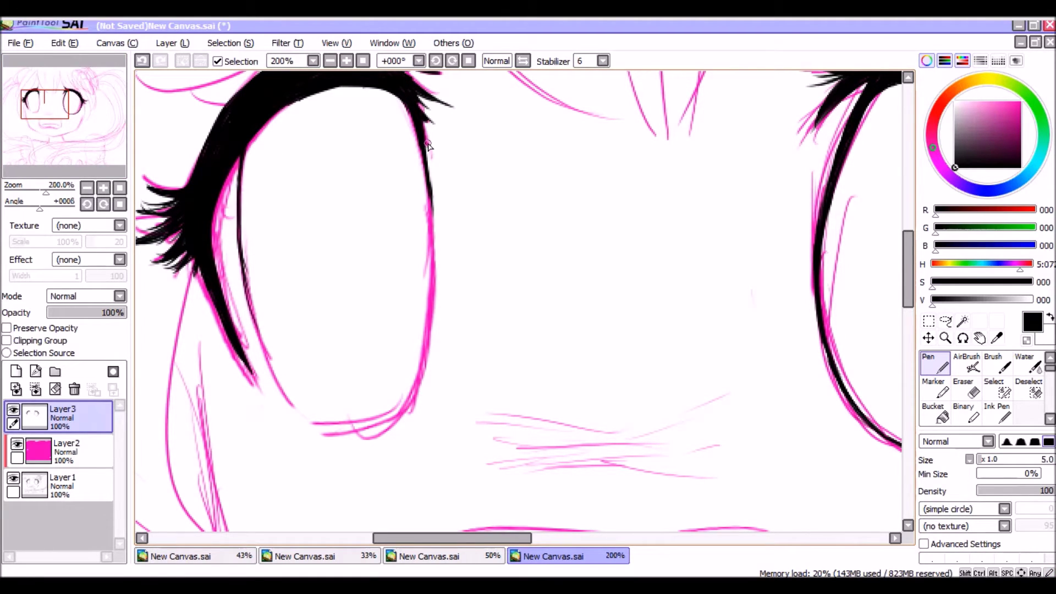
{"action": "mouse_move", "coordinate": [404, 388]}
{"action": "left_mouse_down"}
{"action": "mouse_move", "coordinate": [432, 332]}
{"action": "mouse_move", "coordinate": [433, 201]}
{"action": "mouse_move", "coordinate": [434, 313]}
{"action": "left_mouse_up"}
{"action": "mouse_move", "coordinate": [242, 256]}
{"action": "left_mouse_down"}
{"action": "mouse_move", "coordinate": [283, 394]}
{"action": "mouse_move", "coordinate": [333, 430]}
{"action": "mouse_move", "coordinate": [404, 413]}
{"action": "mouse_move", "coordinate": [428, 363]}
{"action": "mouse_move", "coordinate": [432, 314]}
{"action": "left_mouse_up"}
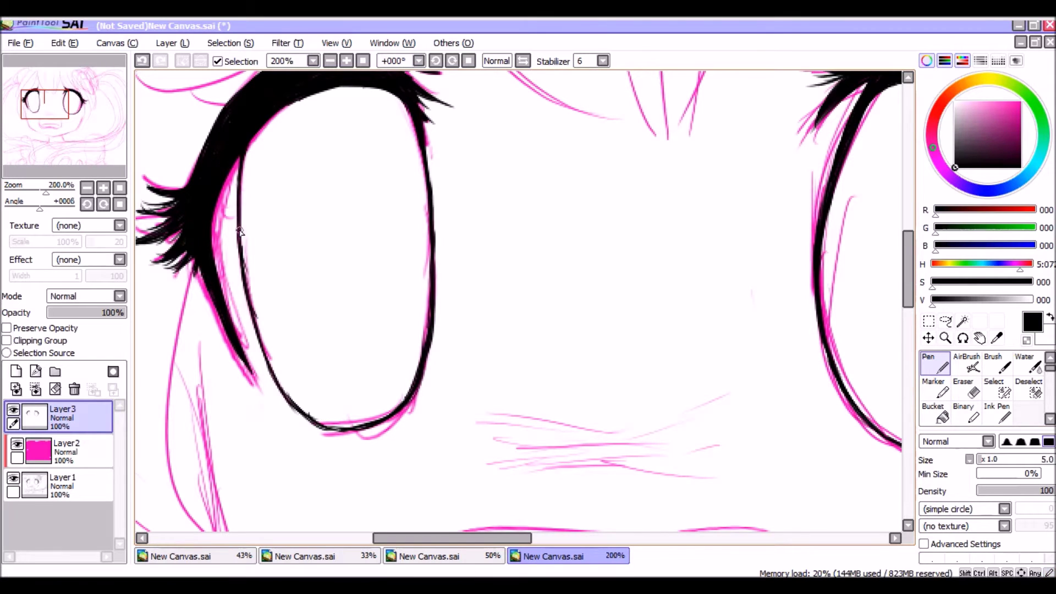
- Refine the left-hand eye's iris outline by erasing rough edges and thickening the lower inner curve
{"action": "key", "text": "e"}
{"action": "left_click_drag", "start_coordinate": [232, 212], "coordinate": [258, 314]}
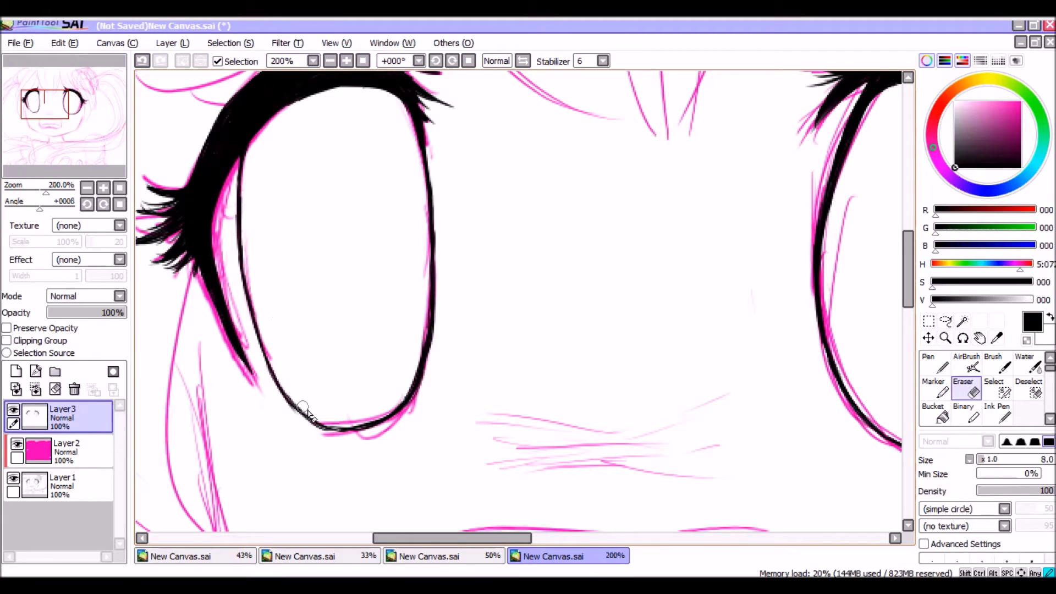
{"action": "left_click_drag", "start_coordinate": [426, 329], "coordinate": [426, 280]}
{"action": "key", "text": "n"}
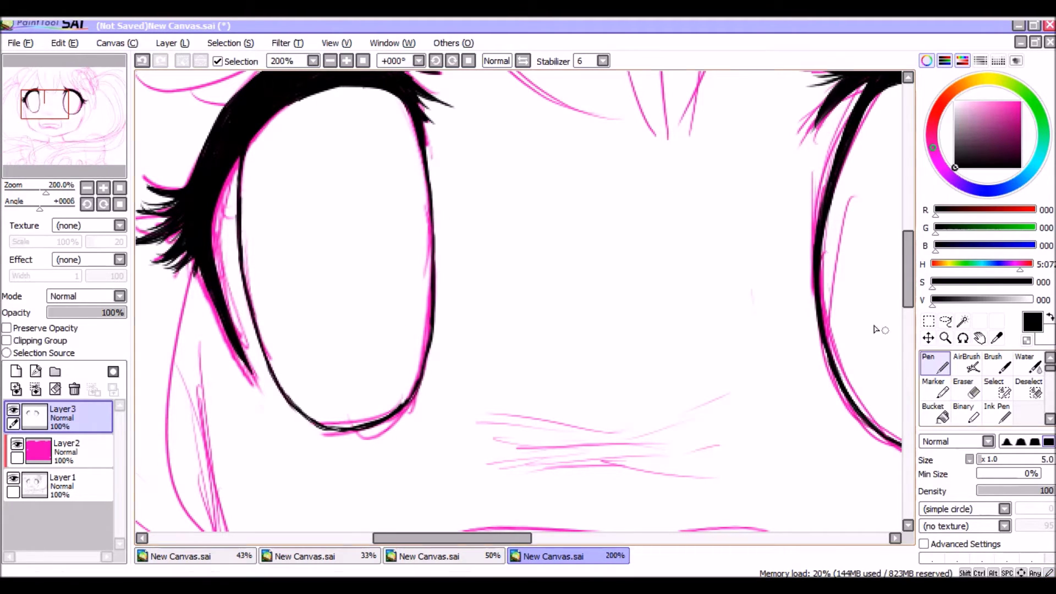
{"action": "left_click_drag", "start_coordinate": [433, 329], "coordinate": [417, 389]}
{"action": "left_click_drag", "start_coordinate": [432, 349], "coordinate": [391, 418]}
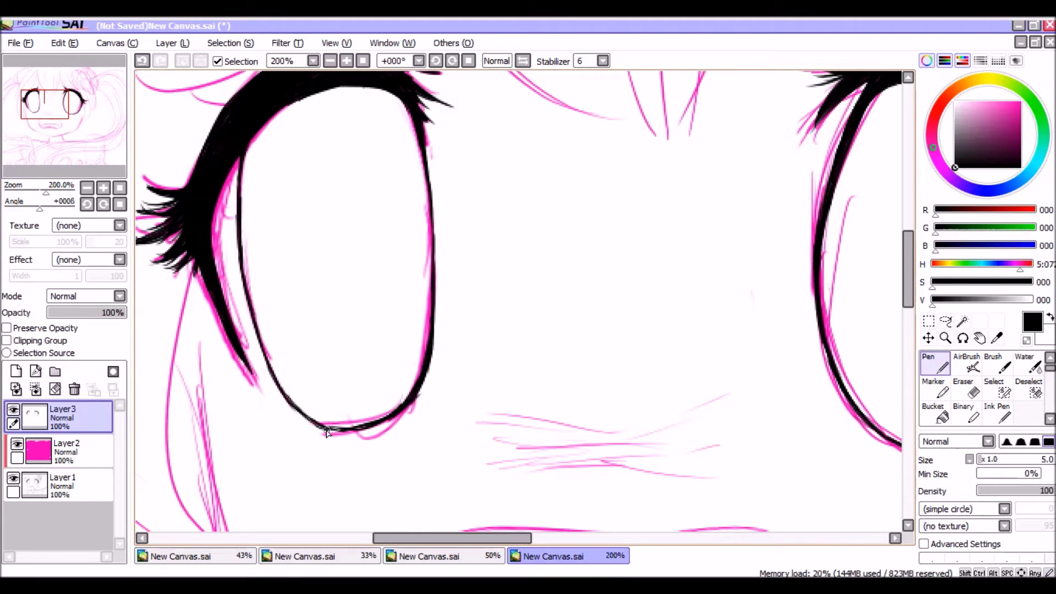
{"action": "mouse_move", "coordinate": [293, 408]}
{"action": "left_mouse_down"}
{"action": "mouse_move", "coordinate": [325, 428]}
{"action": "mouse_move", "coordinate": [366, 426]}
{"action": "mouse_move", "coordinate": [424, 365]}
{"action": "mouse_move", "coordinate": [429, 331]}
{"action": "left_mouse_up"}
{"action": "left_click", "coordinate": [966, 389]}
{"action": "left_click_drag", "start_coordinate": [422, 376], "coordinate": [391, 406]}
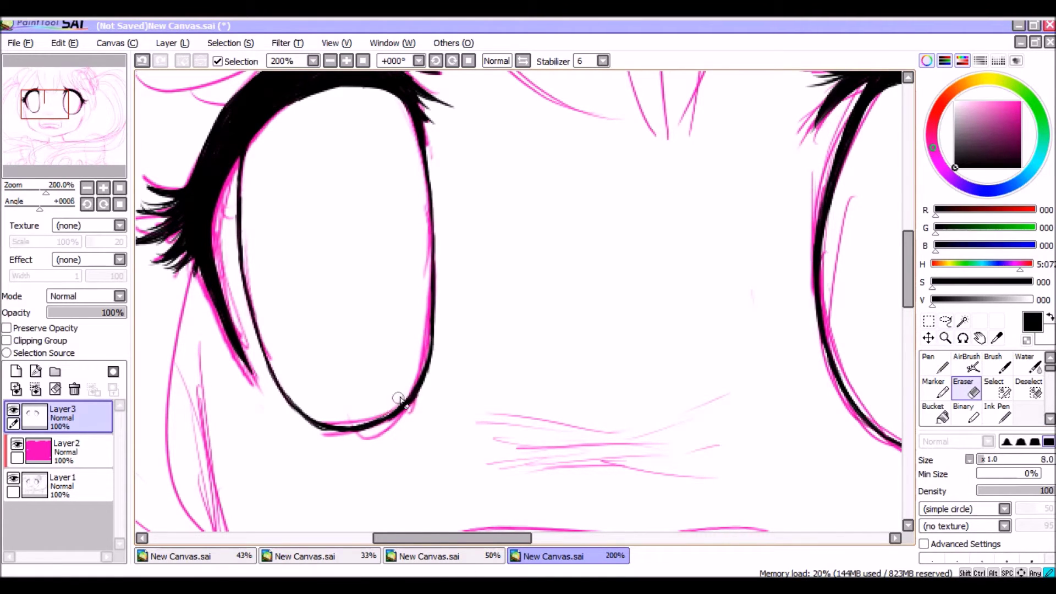
- Smooth the top edge of the left-hand eye's lid band with the pen at 300% zoom
{"action": "double_click", "coordinate": [330, 60]}
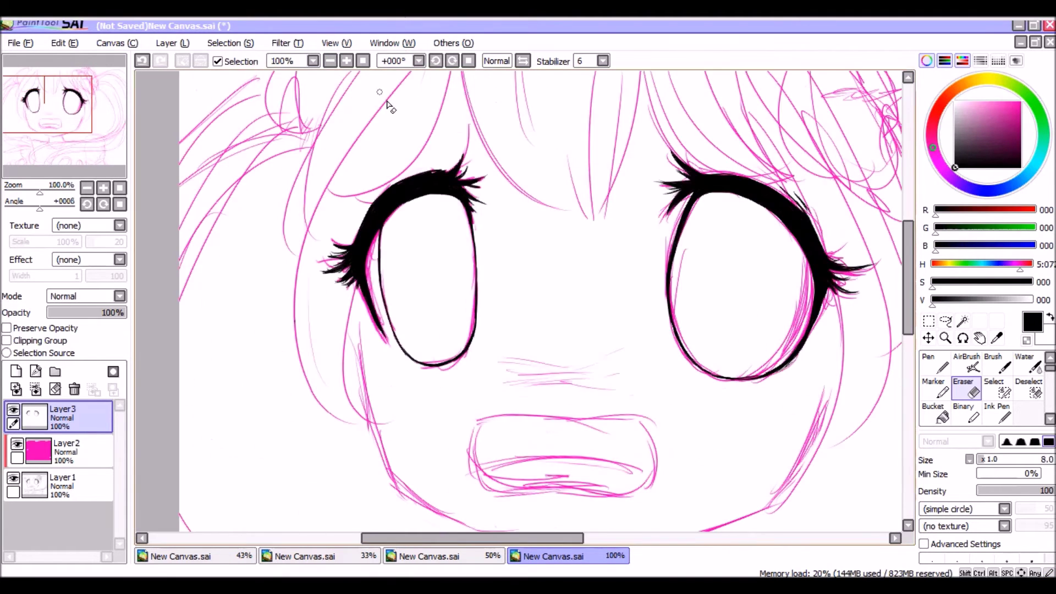
{"action": "left_click", "coordinate": [346, 60]}
{"action": "left_click", "coordinate": [347, 61]}
{"action": "left_click", "coordinate": [346, 61]}
{"action": "left_click_drag", "start_coordinate": [81, 119], "coordinate": [71, 108]}
{"action": "left_click", "coordinate": [935, 364]}
{"action": "left_click_drag", "start_coordinate": [393, 211], "coordinate": [534, 213]}
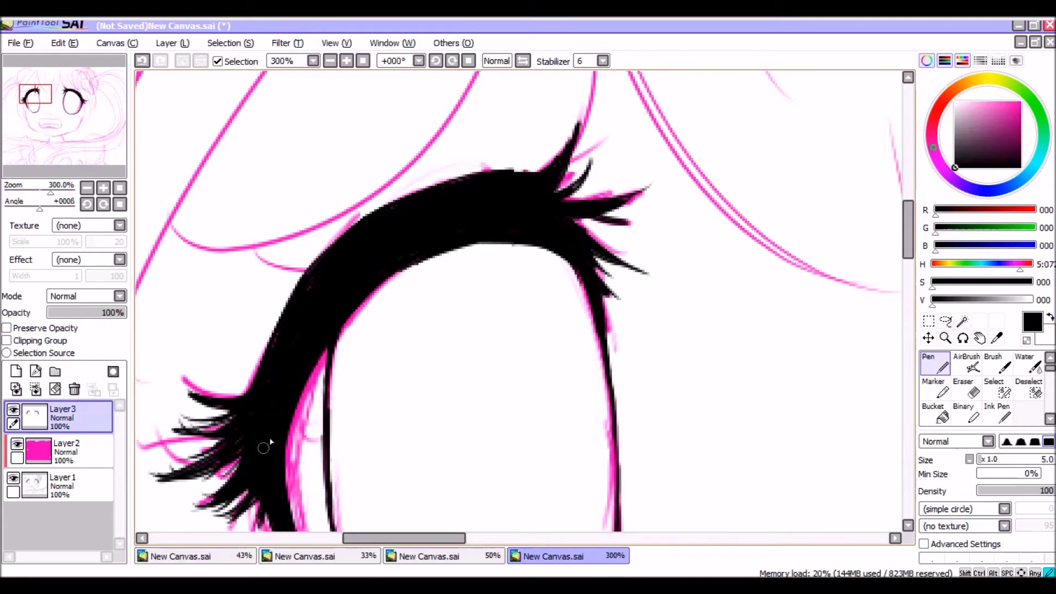
- Smooth the top edge of the right-hand eye's lid band near the inner lashes
{"action": "left_click", "coordinate": [31, 103]}
{"action": "left_click_drag", "start_coordinate": [76, 102], "coordinate": [76, 93]}
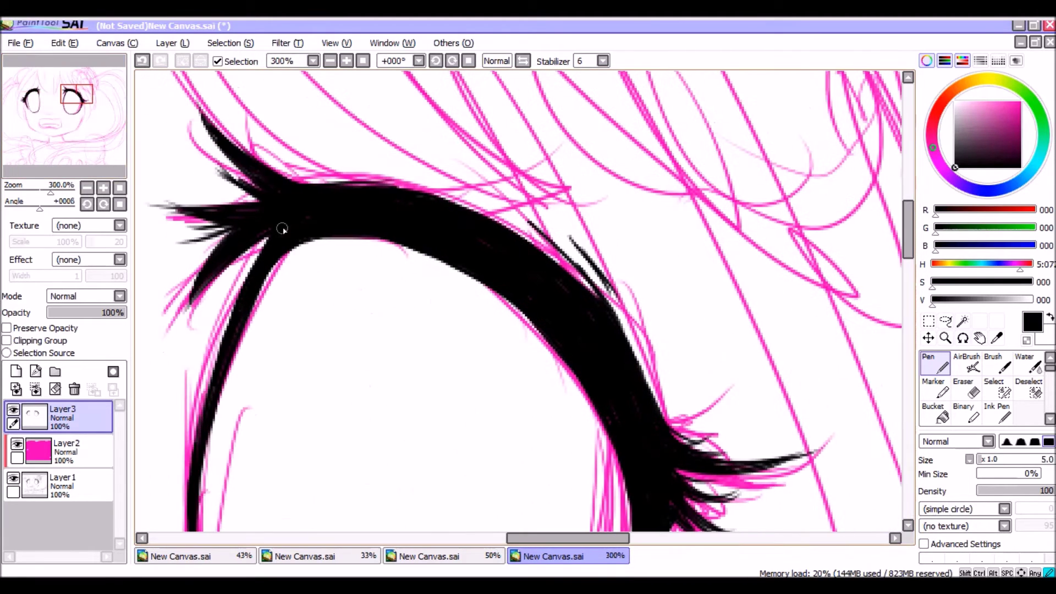
{"action": "mouse_move", "coordinate": [292, 186]}
{"action": "left_mouse_down"}
{"action": "mouse_move", "coordinate": [344, 187]}
{"action": "mouse_move", "coordinate": [285, 193]}
{"action": "mouse_move", "coordinate": [468, 217]}
{"action": "left_mouse_up"}
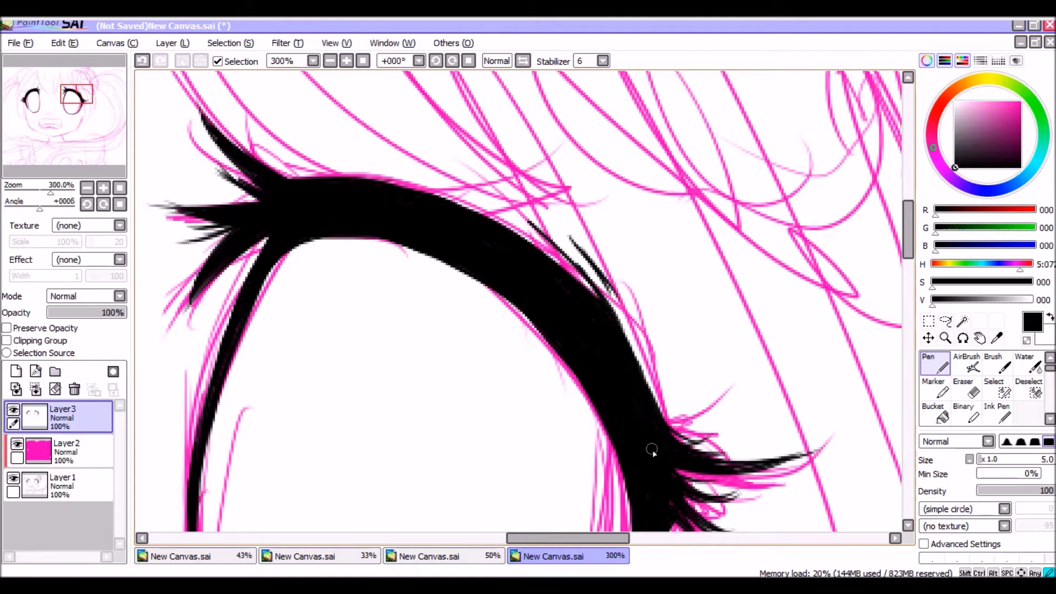
{"action": "left_click_drag", "start_coordinate": [36, 96], "coordinate": [33, 96]}
{"action": "left_click_drag", "start_coordinate": [324, 329], "coordinate": [373, 177]}
{"action": "left_click", "coordinate": [330, 61]}
{"action": "left_click", "coordinate": [330, 61]}
{"action": "left_click", "coordinate": [347, 61]}
{"action": "left_click", "coordinate": [347, 61]}
{"action": "left_click", "coordinate": [142, 61]}
{"action": "left_click", "coordinate": [142, 61]}
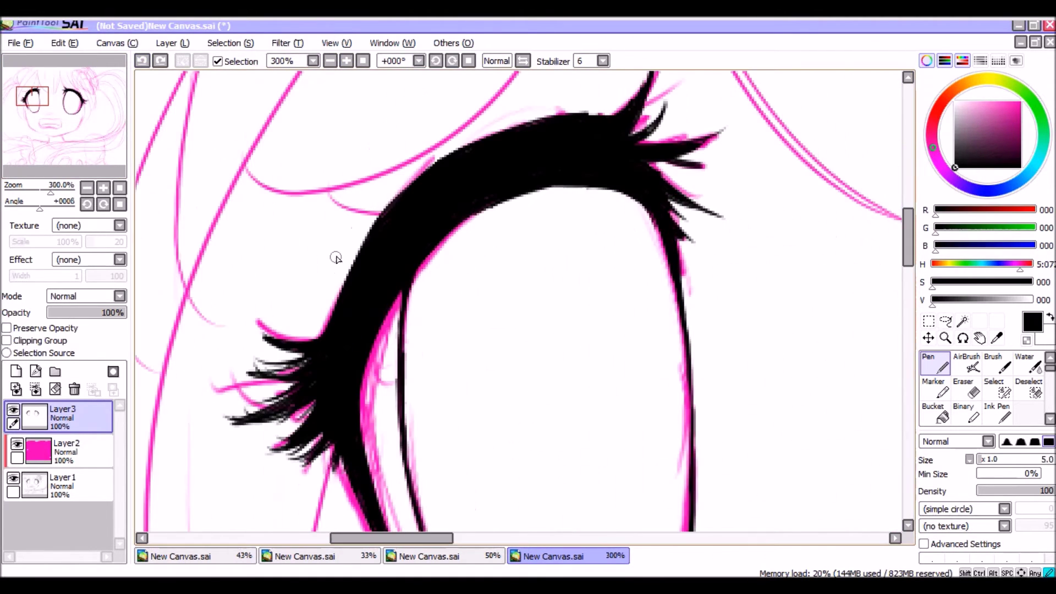
- Add fine stray lashes just outside the upper outer part of the left-hand eye's lid
{"action": "left_click_drag", "start_coordinate": [339, 255], "coordinate": [378, 171]}
{"action": "left_click_drag", "start_coordinate": [346, 245], "coordinate": [367, 197]}
{"action": "left_click", "coordinate": [330, 61]}
{"action": "left_click", "coordinate": [330, 61]}
{"action": "left_click", "coordinate": [330, 61]}
{"action": "left_click", "coordinate": [330, 61]}
{"action": "left_click_drag", "start_coordinate": [43, 104], "coordinate": [57, 104]}
- Hide the sketch layer Layer1 and add two new layers, one directly below and one above the line art on Layer3
{"action": "left_click", "coordinate": [13, 478]}
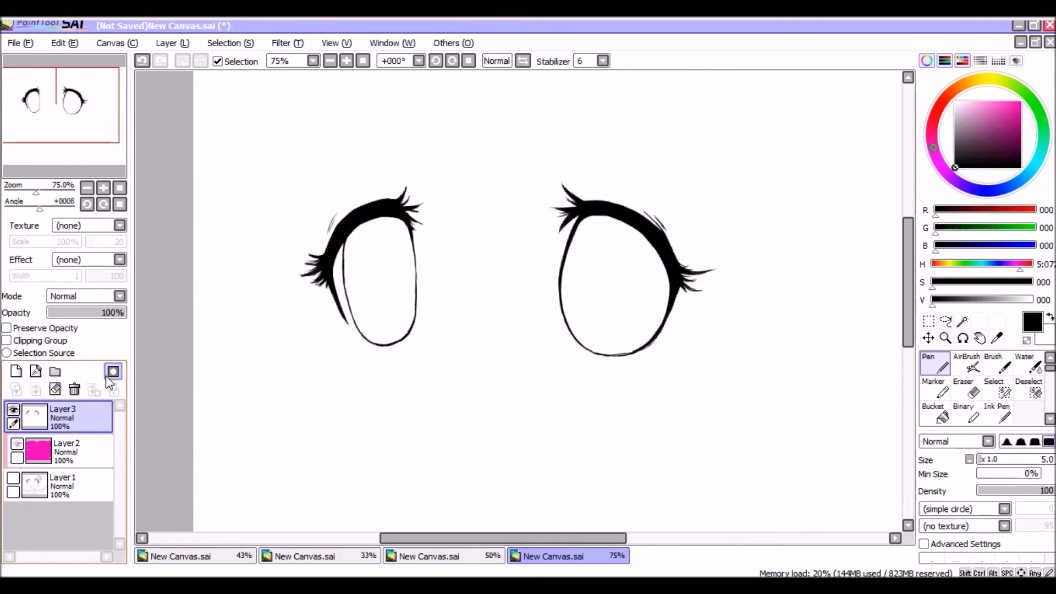
{"action": "left_click", "coordinate": [62, 447]}
{"action": "left_click", "coordinate": [16, 371]}
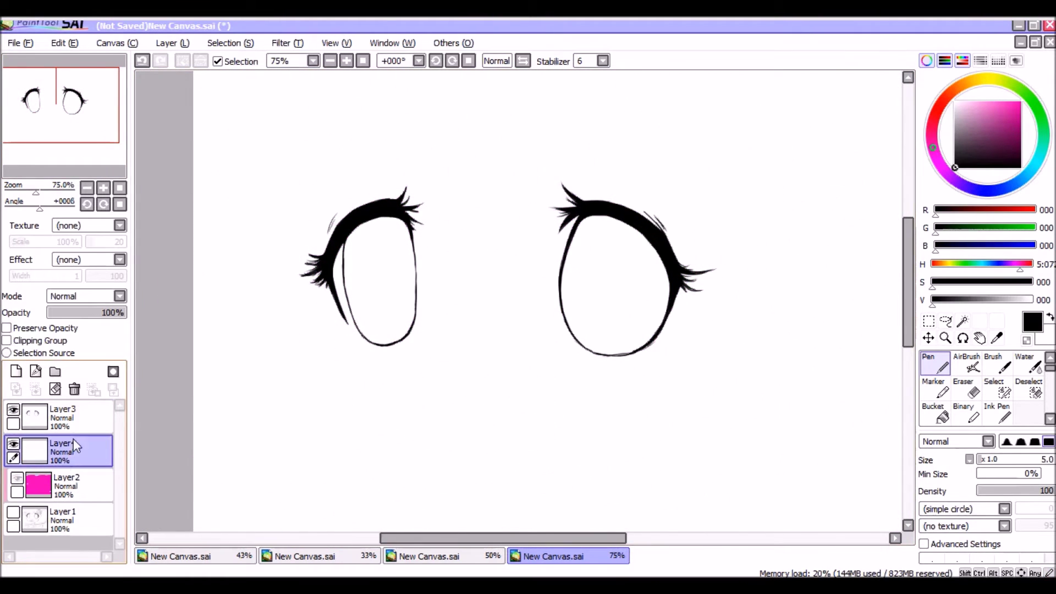
{"action": "left_click", "coordinate": [74, 483]}
{"action": "left_click", "coordinate": [61, 430]}
{"action": "left_click", "coordinate": [16, 371]}
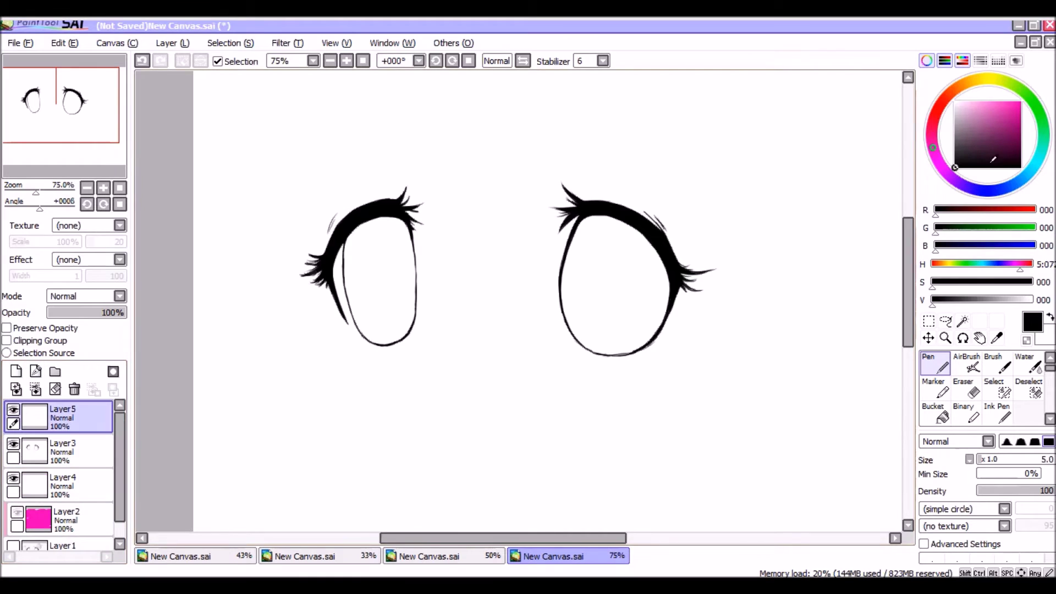
- Handwrite a magenta note beginning with "new" below the right-hand eye on Layer5 at pen size 18, and clear it
{"action": "left_click", "coordinate": [1021, 102]}
{"action": "left_click", "coordinate": [991, 459]}
{"action": "left_click_drag", "start_coordinate": [708, 376], "coordinate": [728, 395]}
{"action": "left_click_drag", "start_coordinate": [731, 386], "coordinate": [745, 392]}
{"action": "left_click_drag", "start_coordinate": [746, 377], "coordinate": [765, 375]}
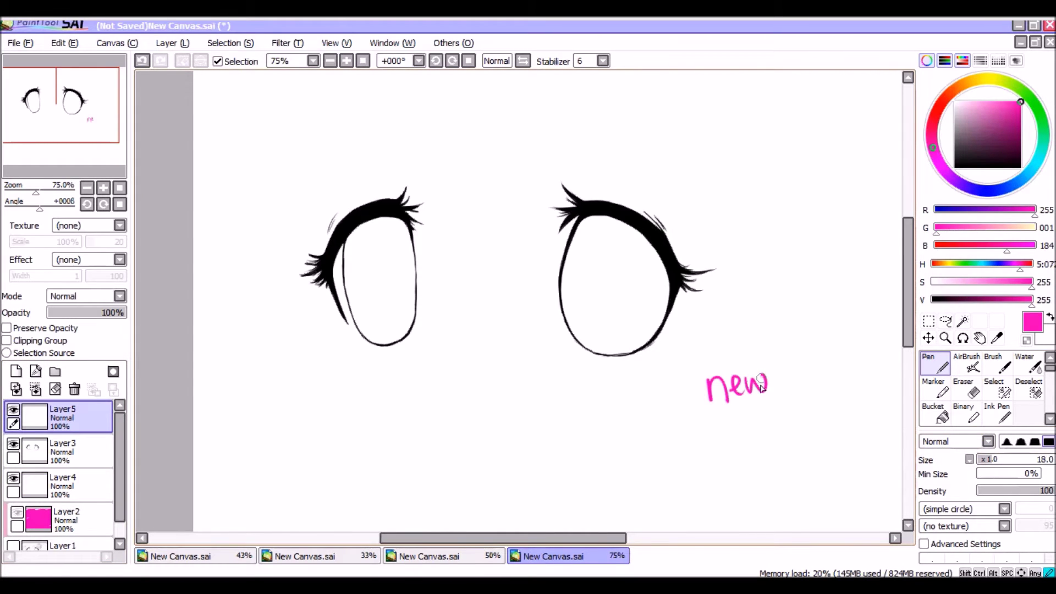
{"action": "left_click_drag", "start_coordinate": [716, 410], "coordinate": [717, 431]}
{"action": "left_click_drag", "start_coordinate": [735, 416], "coordinate": [739, 428]}
{"action": "mouse_move", "coordinate": [741, 417]}
{"action": "left_mouse_down"}
{"action": "mouse_move", "coordinate": [753, 440]}
{"action": "mouse_move", "coordinate": [784, 414]}
{"action": "left_mouse_up"}
{"action": "left_click_drag", "start_coordinate": [793, 392], "coordinate": [792, 422]}
{"action": "left_click", "coordinate": [792, 431]}
{"action": "left_click", "coordinate": [13, 410]}
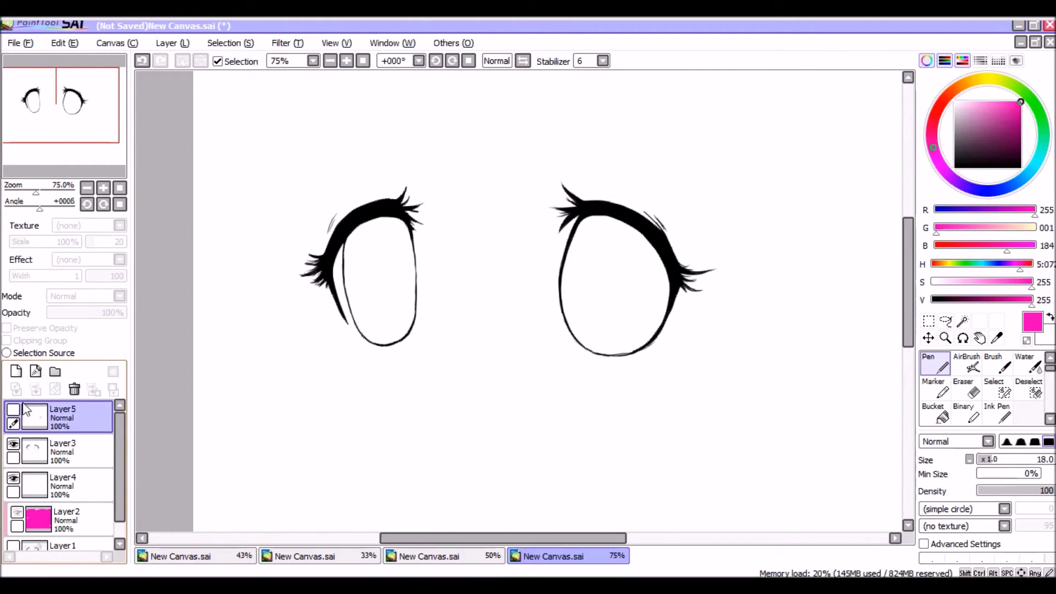
{"action": "left_click", "coordinate": [13, 410]}
- Handwrite the magenta note "under line work" below the right-hand eye on Layer5 and clear it
{"action": "left_click_drag", "start_coordinate": [664, 395], "coordinate": [715, 408]}
{"action": "left_click_drag", "start_coordinate": [717, 404], "coordinate": [739, 395]}
{"action": "left_click_drag", "start_coordinate": [672, 415], "coordinate": [671, 439]}
{"action": "left_click_drag", "start_coordinate": [681, 427], "coordinate": [682, 438]}
{"action": "mouse_move", "coordinate": [688, 438]}
{"action": "left_mouse_down"}
{"action": "mouse_move", "coordinate": [718, 434]}
{"action": "mouse_move", "coordinate": [694, 452]}
{"action": "left_mouse_up"}
{"action": "mouse_move", "coordinate": [697, 457]}
{"action": "left_mouse_down"}
{"action": "mouse_move", "coordinate": [722, 454]}
{"action": "mouse_move", "coordinate": [733, 467]}
{"action": "left_mouse_up"}
{"action": "left_click_drag", "start_coordinate": [748, 451], "coordinate": [751, 465]}
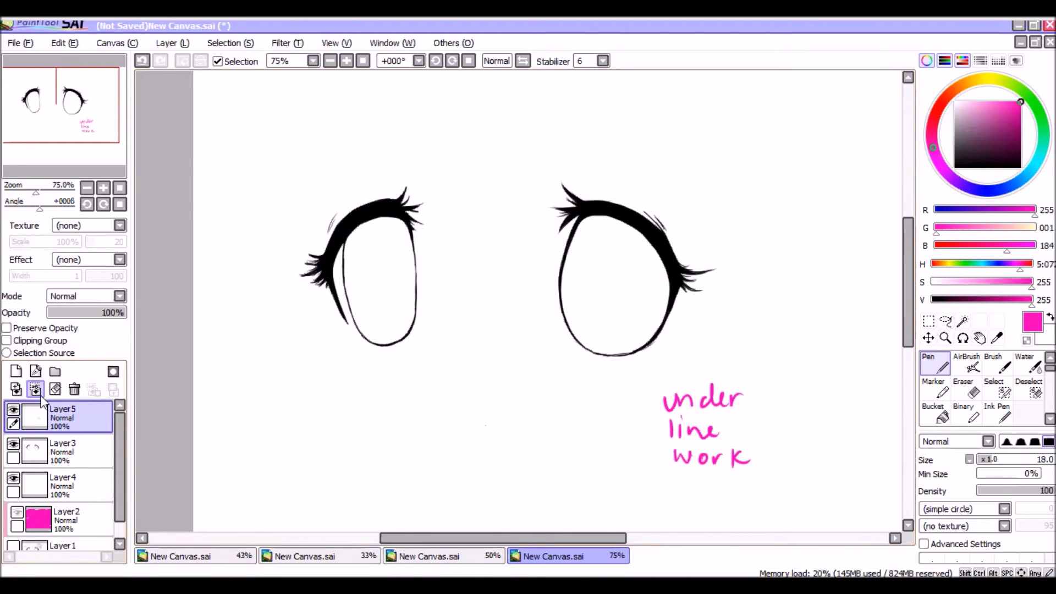
{"action": "left_click", "coordinate": [55, 389]}
- Select the interiors of both irises with the Magic Wand, using the line art on Layer3 at 150% zoom
{"action": "left_click", "coordinate": [74, 440]}
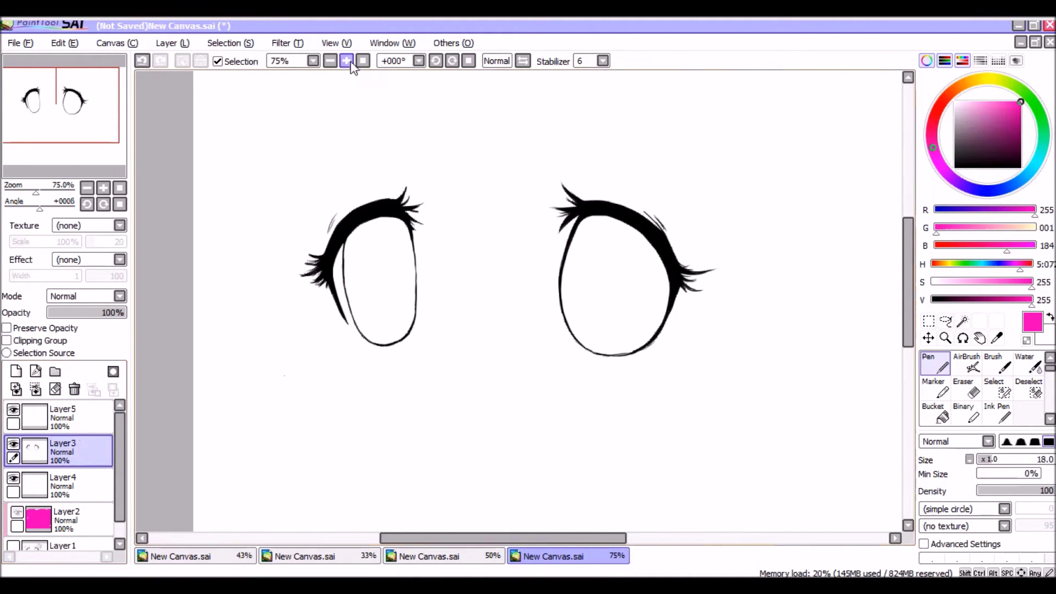
{"action": "left_click", "coordinate": [347, 61]}
{"action": "left_click", "coordinate": [347, 61]}
{"action": "left_click", "coordinate": [71, 482]}
{"action": "left_click", "coordinate": [48, 104]}
{"action": "left_click", "coordinate": [963, 321]}
{"action": "left_click", "coordinate": [786, 270]}
{"action": "left_click", "coordinate": [183, 61]}
{"action": "left_click", "coordinate": [69, 448]}
{"action": "left_click", "coordinate": [358, 308]}
{"action": "left_click", "coordinate": [791, 320]}
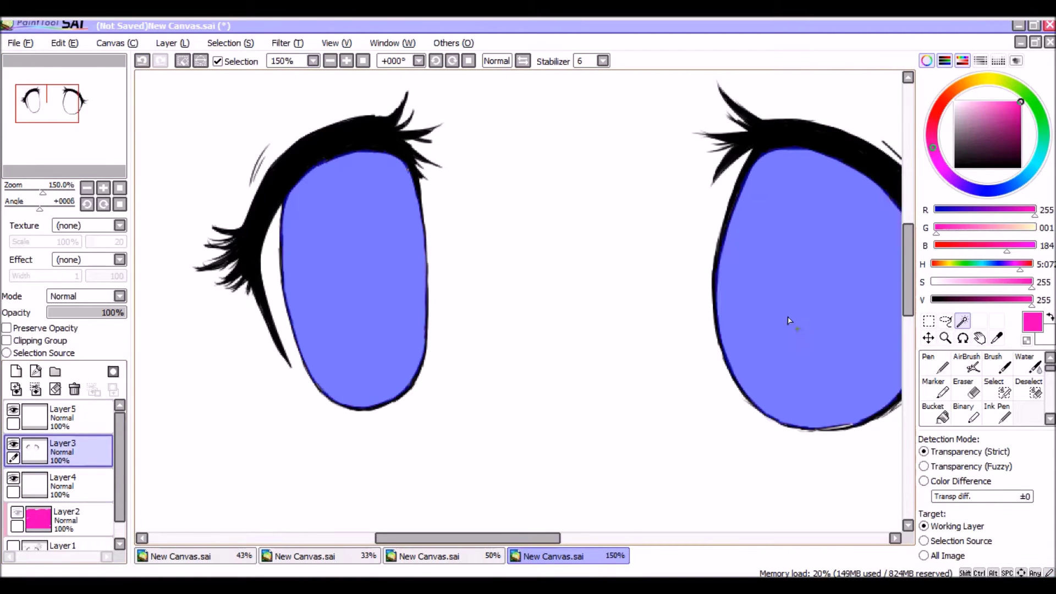
- Add the missed sliver at the lower edge of the right-hand iris to the selection with a size 1.0 selection brush
{"action": "left_click_drag", "start_coordinate": [523, 538], "coordinate": [562, 538]}
{"action": "left_click", "coordinate": [997, 388]}
{"action": "left_click_drag", "start_coordinate": [668, 428], "coordinate": [676, 427]}
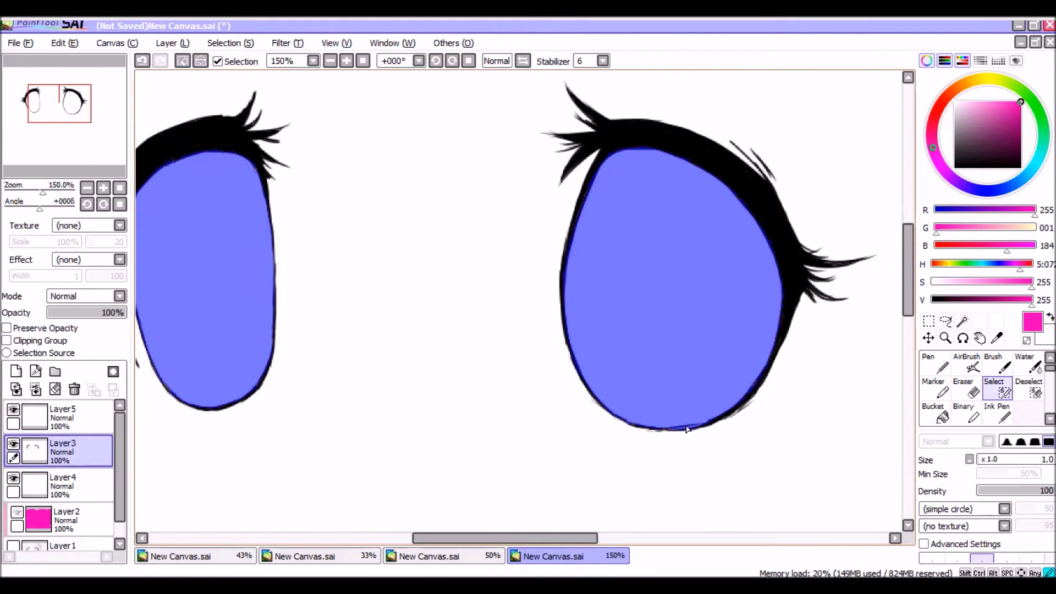
{"action": "left_click_drag", "start_coordinate": [483, 533], "coordinate": [468, 536]}
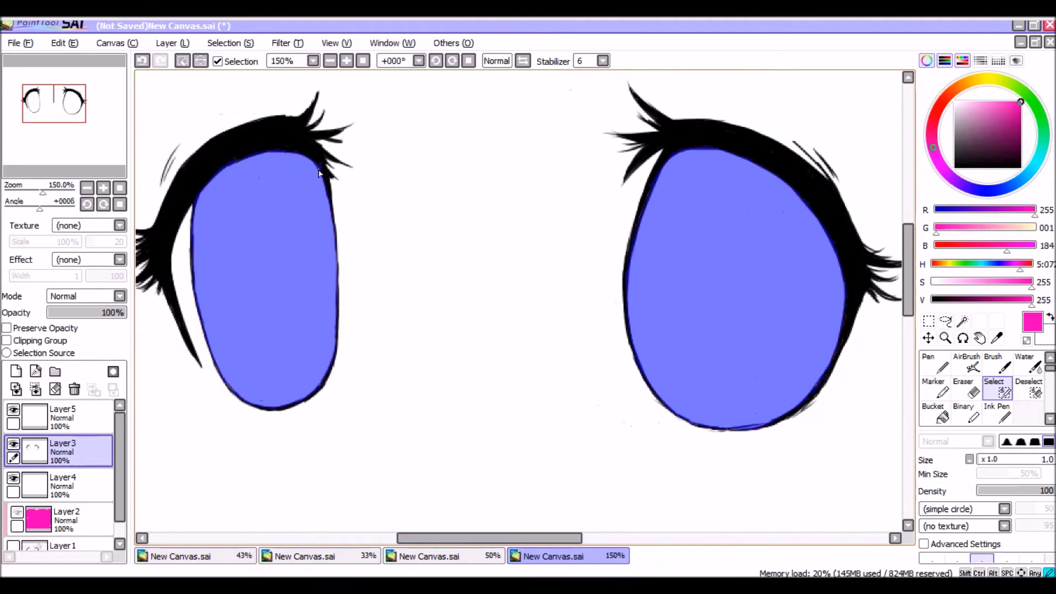
- Fill both selected irises with turquoise (RGB 103, 255, 203) on Layer4 and remove the selection
{"action": "left_click", "coordinate": [61, 484]}
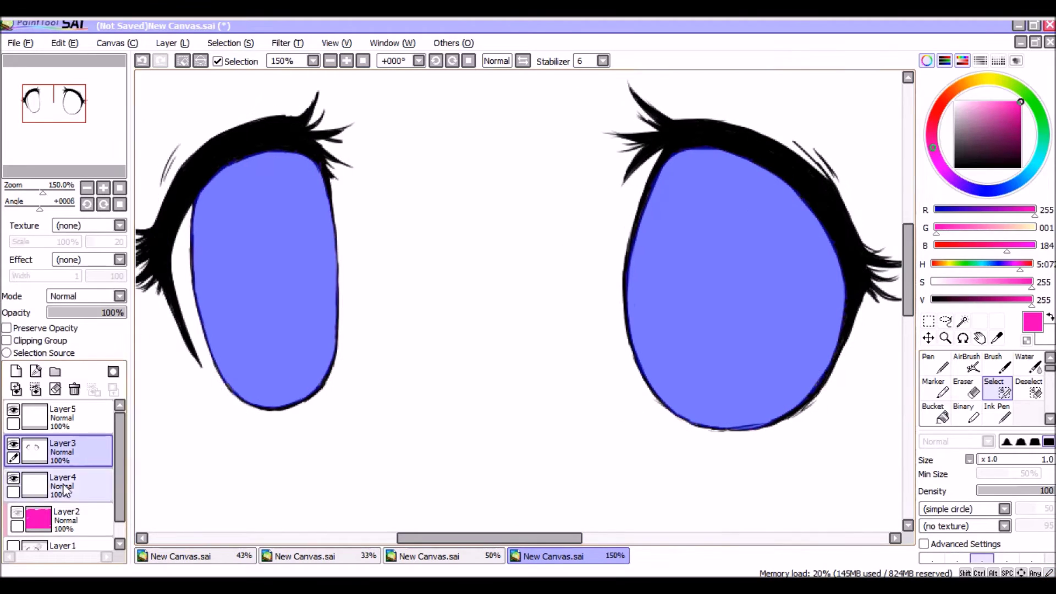
{"action": "left_click", "coordinate": [1043, 144]}
{"action": "left_click", "coordinate": [985, 101]}
{"action": "left_click", "coordinate": [994, 101]}
{"action": "left_click", "coordinate": [934, 413]}
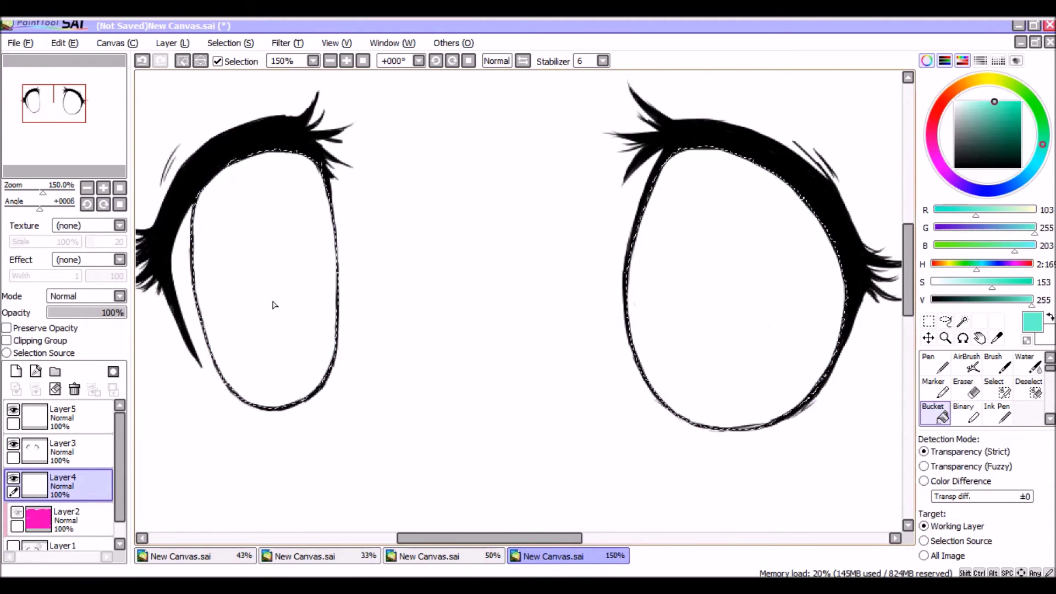
{"action": "left_click", "coordinate": [174, 381]}
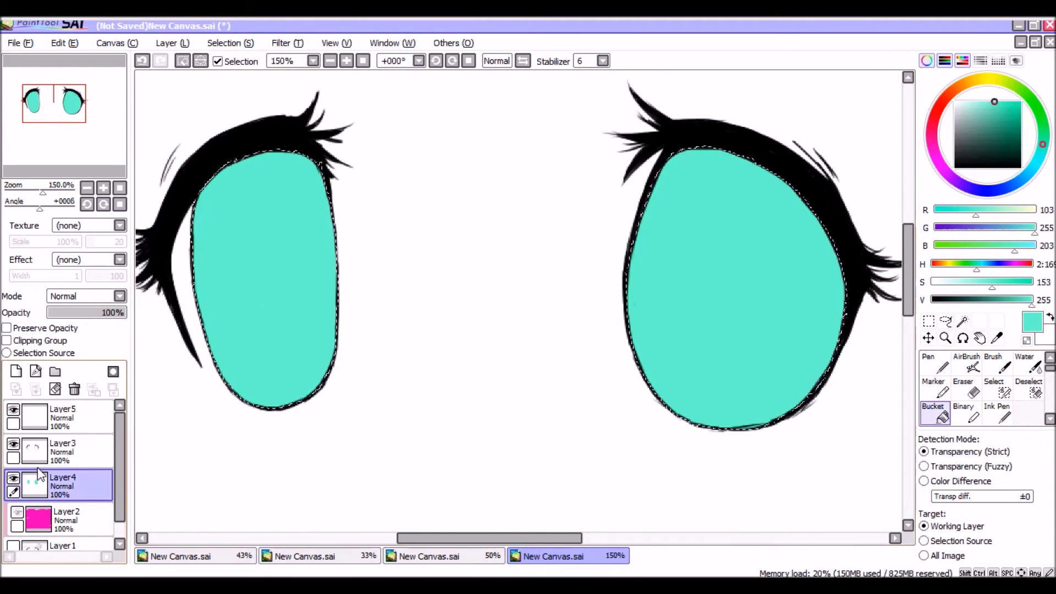
{"action": "left_click", "coordinate": [53, 424]}
{"action": "key", "text": "ctrl+d"}
- Handwrite turquoise notes between the eyes on Layer5, the last reading "clipping group", and clear each one
{"action": "left_click", "coordinate": [935, 364]}
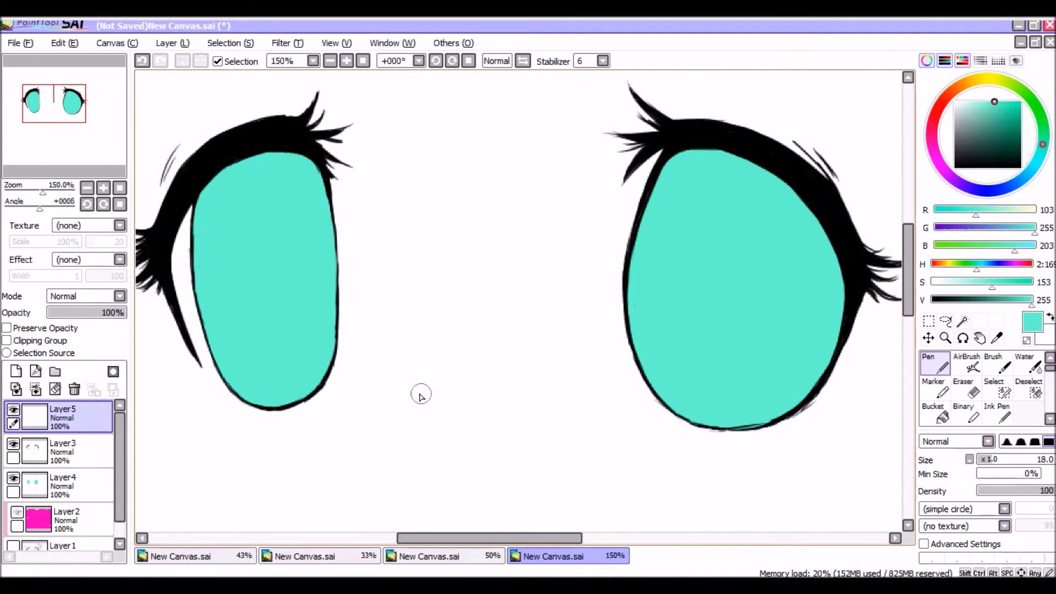
{"action": "left_click_drag", "start_coordinate": [392, 364], "coordinate": [421, 394]}
{"action": "mouse_move", "coordinate": [428, 383]}
{"action": "left_mouse_down"}
{"action": "mouse_move", "coordinate": [447, 391]}
{"action": "mouse_move", "coordinate": [477, 361]}
{"action": "left_mouse_up"}
{"action": "left_click_drag", "start_coordinate": [391, 424], "coordinate": [401, 460]}
{"action": "mouse_move", "coordinate": [428, 436]}
{"action": "left_mouse_down"}
{"action": "mouse_move", "coordinate": [437, 457]}
{"action": "mouse_move", "coordinate": [516, 426]}
{"action": "left_mouse_up"}
{"action": "left_click_drag", "start_coordinate": [533, 391], "coordinate": [532, 429]}
{"action": "left_click", "coordinate": [55, 390]}
{"action": "mouse_move", "coordinate": [398, 360]}
{"action": "left_mouse_down"}
{"action": "mouse_move", "coordinate": [431, 349]}
{"action": "mouse_move", "coordinate": [504, 356]}
{"action": "mouse_move", "coordinate": [415, 463]}
{"action": "mouse_move", "coordinate": [519, 455]}
{"action": "left_mouse_up"}
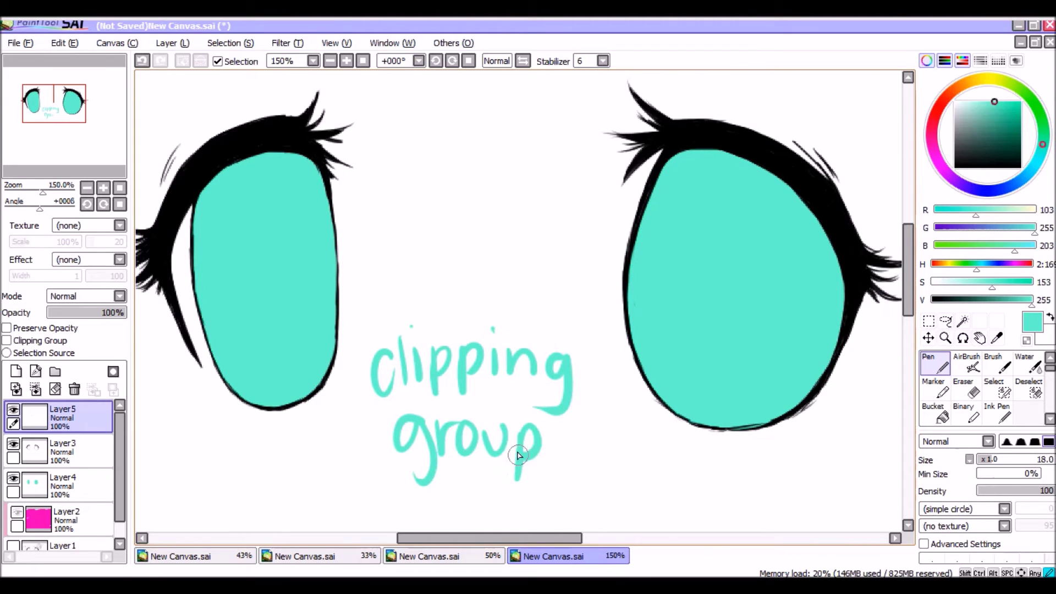
{"action": "left_click_drag", "start_coordinate": [554, 419], "coordinate": [553, 435]}
{"action": "left_click", "coordinate": [56, 390]}
- Add a clipping-group layer above Layer4 and draw a darker green (RGB 25, 225, 157) curve across the left-hand iris
{"action": "left_click", "coordinate": [67, 486]}
{"action": "left_click", "coordinate": [16, 371]}
{"action": "left_click", "coordinate": [44, 341]}
{"action": "mouse_move", "coordinate": [1000, 114]}
{"action": "left_mouse_down"}
{"action": "mouse_move", "coordinate": [983, 109]}
{"action": "mouse_move", "coordinate": [1015, 109]}
{"action": "left_mouse_up"}
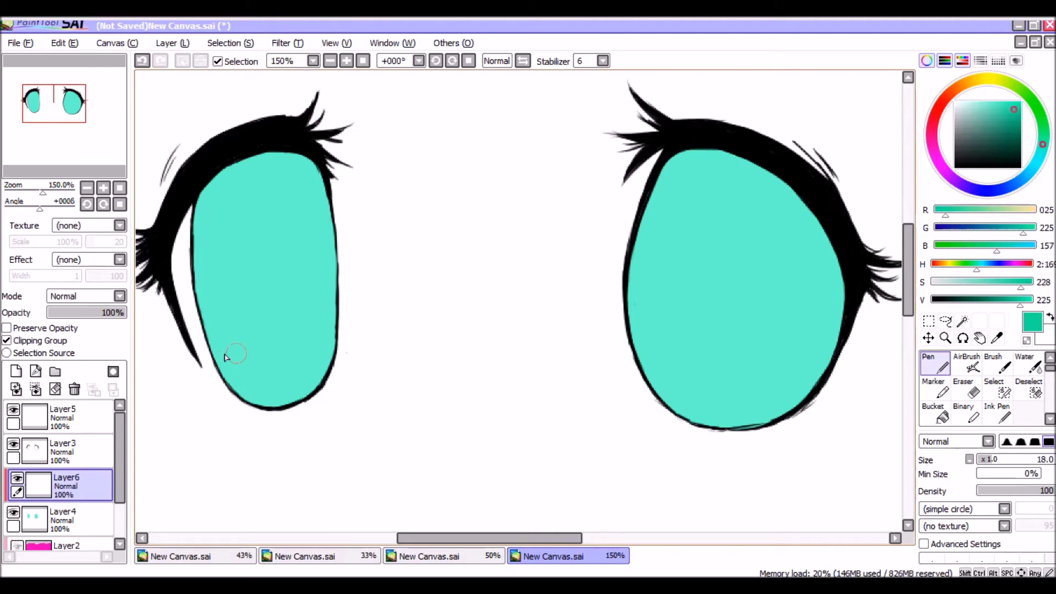
{"action": "left_click_drag", "start_coordinate": [215, 369], "coordinate": [338, 267]}
{"action": "left_click_drag", "start_coordinate": [632, 331], "coordinate": [842, 326]}
{"action": "key", "text": "ctrl+z"}
{"action": "mouse_move", "coordinate": [632, 337]}
{"action": "left_mouse_down"}
{"action": "mouse_move", "coordinate": [839, 333]}
{"action": "mouse_move", "coordinate": [842, 317]}
{"action": "left_mouse_up"}
{"action": "left_click", "coordinate": [144, 59]}
{"action": "left_click", "coordinate": [145, 58]}
{"action": "left_click_drag", "start_coordinate": [637, 362], "coordinate": [844, 307]}
{"action": "mouse_move", "coordinate": [639, 350]}
{"action": "left_mouse_down"}
{"action": "mouse_move", "coordinate": [644, 302]}
{"action": "mouse_move", "coordinate": [678, 211]}
{"action": "left_mouse_up"}
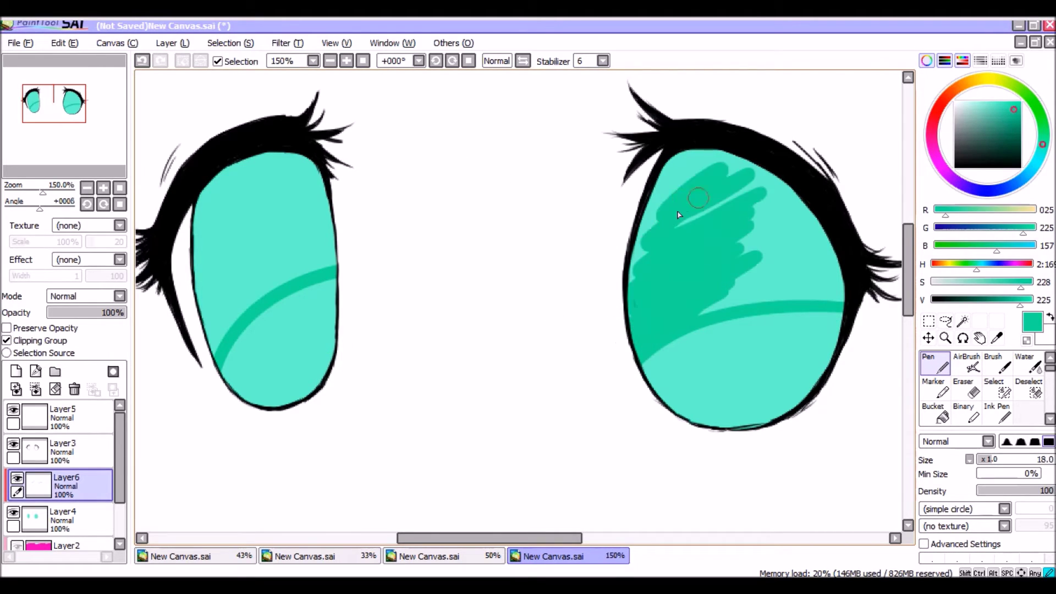
{"action": "key", "text": "ctrl+z"}
{"action": "key", "text": "ctrl+z"}
{"action": "left_click_drag", "start_coordinate": [841, 301], "coordinate": [638, 361]}
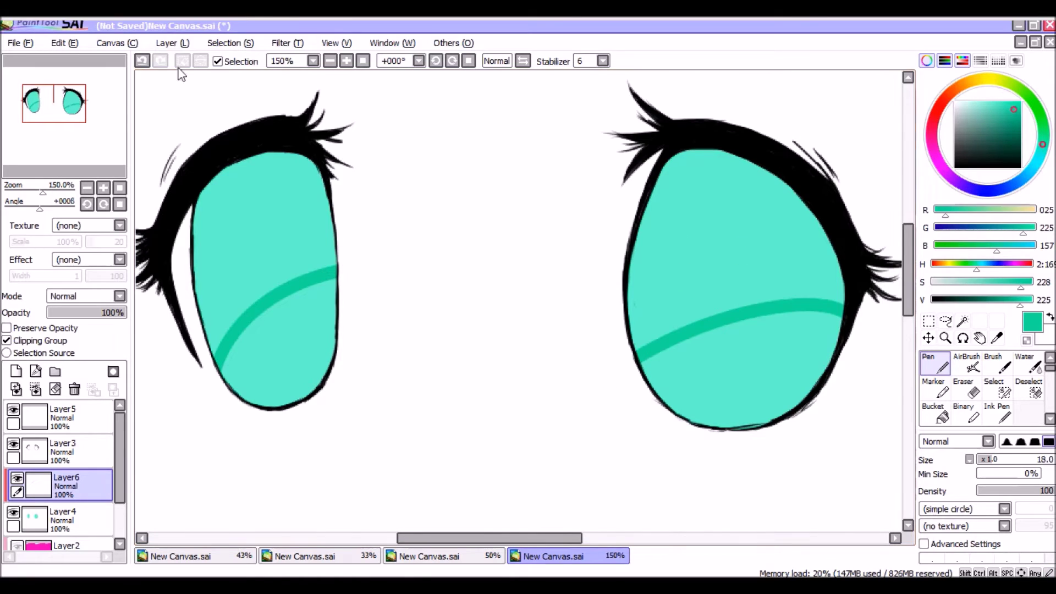
{"action": "key", "text": "ctrl+z"}
- Fill the upper part of both irises with the darker green and extend a rounded tongue into the right-hand iris's light area
{"action": "mouse_move", "coordinate": [845, 297]}
{"action": "left_mouse_down"}
{"action": "mouse_move", "coordinate": [639, 360]}
{"action": "mouse_move", "coordinate": [632, 376]}
{"action": "mouse_move", "coordinate": [777, 254]}
{"action": "mouse_move", "coordinate": [628, 214]}
{"action": "mouse_move", "coordinate": [794, 198]}
{"action": "left_mouse_up"}
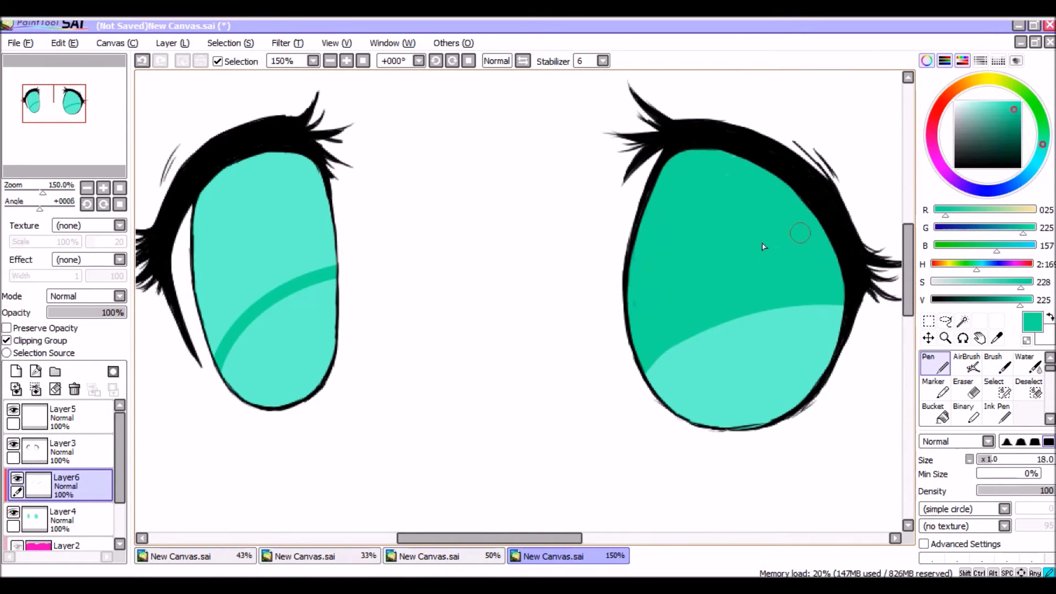
{"action": "mouse_move", "coordinate": [215, 352]}
{"action": "left_mouse_down"}
{"action": "mouse_move", "coordinate": [338, 253]}
{"action": "mouse_move", "coordinate": [236, 293]}
{"action": "mouse_move", "coordinate": [274, 215]}
{"action": "mouse_move", "coordinate": [250, 170]}
{"action": "mouse_move", "coordinate": [342, 177]}
{"action": "mouse_move", "coordinate": [284, 259]}
{"action": "mouse_move", "coordinate": [214, 216]}
{"action": "mouse_move", "coordinate": [200, 330]}
{"action": "left_mouse_up"}
{"action": "mouse_move", "coordinate": [717, 372]}
{"action": "left_mouse_down"}
{"action": "mouse_move", "coordinate": [758, 300]}
{"action": "mouse_move", "coordinate": [707, 321]}
{"action": "mouse_move", "coordinate": [728, 371]}
{"action": "mouse_move", "coordinate": [743, 328]}
{"action": "left_mouse_up"}
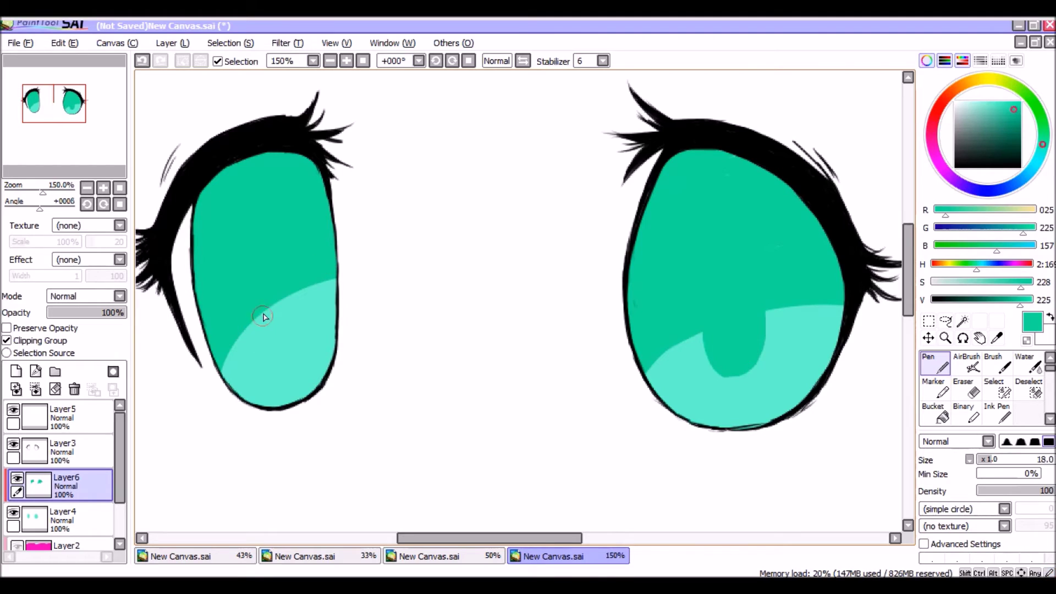
- Paint the left-hand iris's rounded tongue and thin curved green strokes beside the tongues in both irises' light areas
{"action": "mouse_move", "coordinate": [293, 295]}
{"action": "left_mouse_down"}
{"action": "mouse_move", "coordinate": [262, 336]}
{"action": "mouse_move", "coordinate": [268, 384]}
{"action": "mouse_move", "coordinate": [284, 378]}
{"action": "left_mouse_up"}
{"action": "left_click_drag", "start_coordinate": [317, 283], "coordinate": [308, 363]}
{"action": "left_click_drag", "start_coordinate": [673, 350], "coordinate": [722, 395]}
{"action": "mouse_move", "coordinate": [796, 308]}
{"action": "left_mouse_down"}
{"action": "mouse_move", "coordinate": [752, 398]}
{"action": "mouse_move", "coordinate": [769, 368]}
{"action": "left_mouse_up"}
{"action": "key", "text": "ctrl+z"}
{"action": "key", "text": "ctrl+z"}
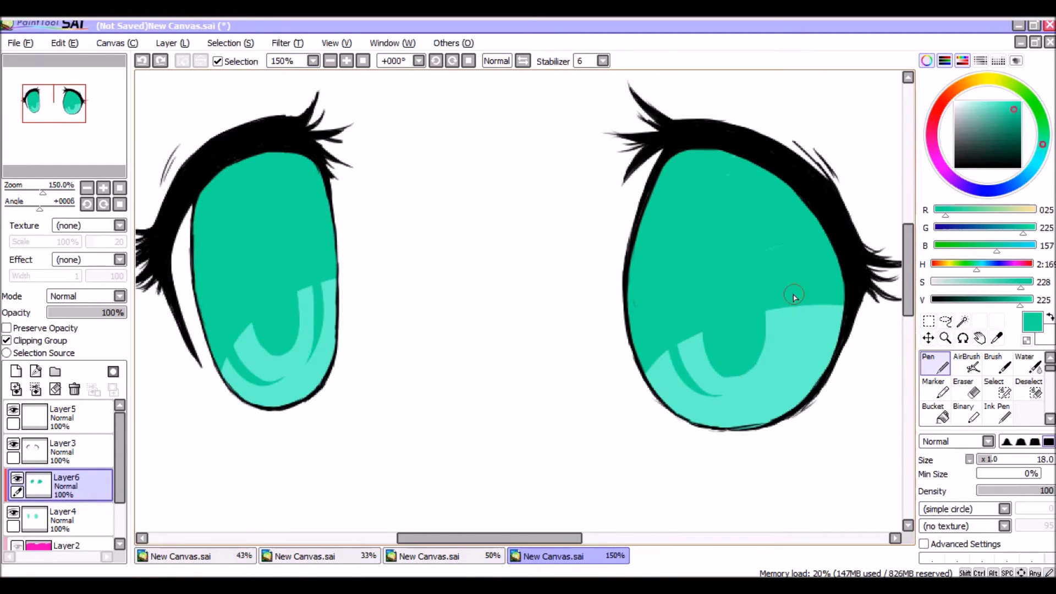
{"action": "left_click_drag", "start_coordinate": [794, 308], "coordinate": [747, 386]}
- Handwrite a green note about a new layer between the eyes on Layer5 and clear it
{"action": "left_click", "coordinate": [77, 418]}
{"action": "left_click_drag", "start_coordinate": [390, 455], "coordinate": [410, 455]}
{"action": "mouse_move", "coordinate": [420, 434]}
{"action": "left_mouse_down"}
{"action": "mouse_move", "coordinate": [430, 420]}
{"action": "mouse_move", "coordinate": [444, 440]}
{"action": "left_mouse_up"}
{"action": "left_click_drag", "start_coordinate": [450, 411], "coordinate": [483, 394]}
{"action": "left_click_drag", "start_coordinate": [501, 368], "coordinate": [510, 432]}
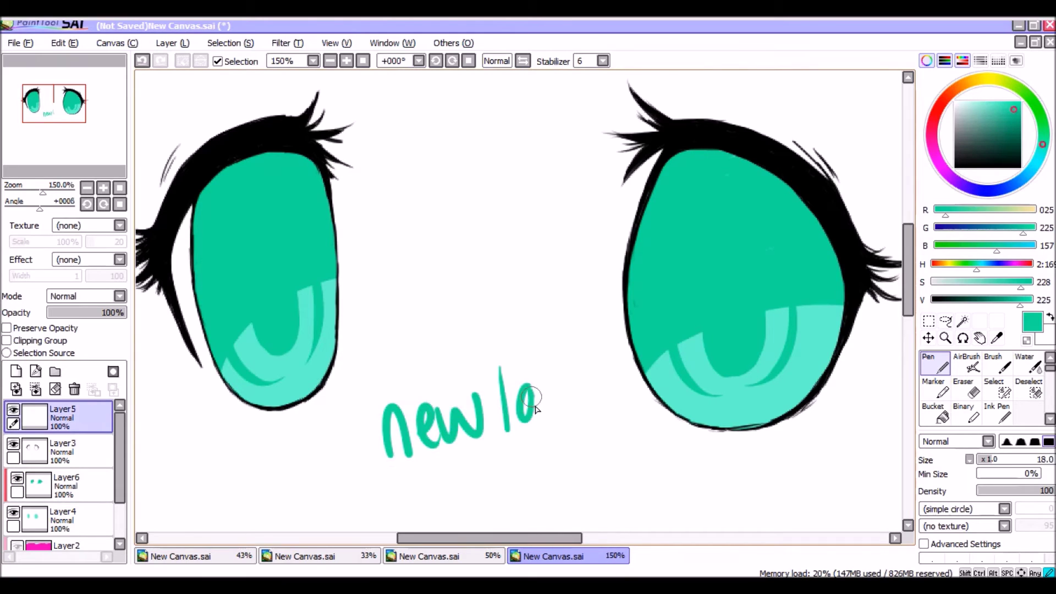
{"action": "left_click_drag", "start_coordinate": [611, 353], "coordinate": [616, 392]}
{"action": "left_click", "coordinate": [55, 389]}
- Handwrite the green note "clipping group!" between the eyes on Layer5 and clear it
{"action": "left_click_drag", "start_coordinate": [387, 398], "coordinate": [381, 438]}
{"action": "left_click_drag", "start_coordinate": [397, 380], "coordinate": [405, 430]}
{"action": "mouse_move", "coordinate": [417, 397]}
{"action": "left_mouse_down"}
{"action": "mouse_move", "coordinate": [446, 415]}
{"action": "mouse_move", "coordinate": [513, 378]}
{"action": "mouse_move", "coordinate": [578, 376]}
{"action": "mouse_move", "coordinate": [451, 452]}
{"action": "mouse_move", "coordinate": [594, 456]}
{"action": "left_mouse_up"}
{"action": "left_click_drag", "start_coordinate": [613, 418], "coordinate": [608, 448]}
{"action": "left_click", "coordinate": [621, 469]}
{"action": "left_click_drag", "start_coordinate": [377, 434], "coordinate": [386, 439]}
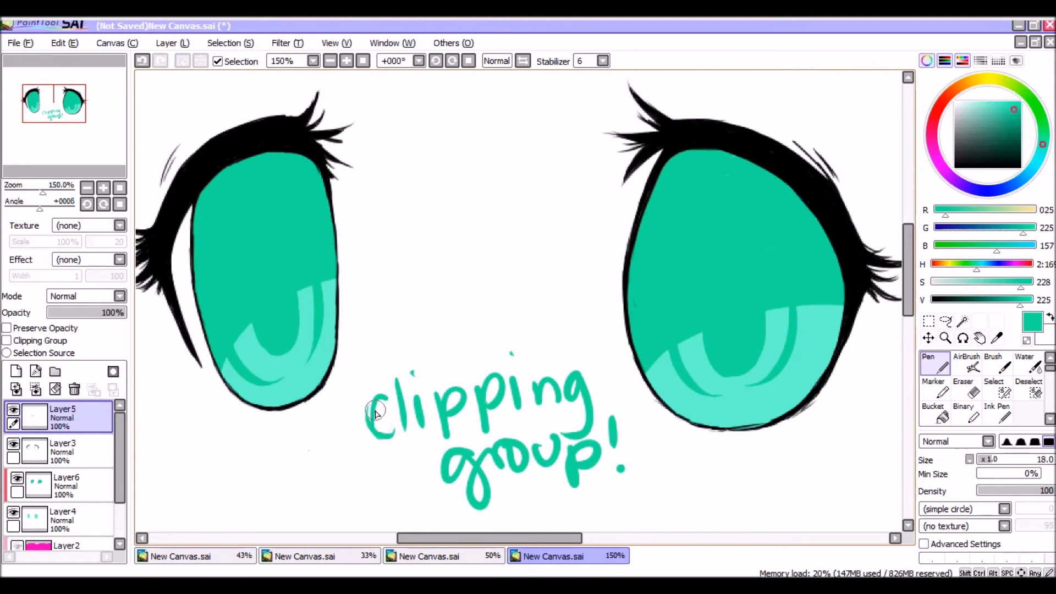
{"action": "key", "text": "Delete"}
- Add a clipping-group layer above Layer6 and choose dark teal (RGB 13, 162, 153) as the colour
{"action": "left_click", "coordinate": [66, 484]}
{"action": "left_click", "coordinate": [15, 371]}
{"action": "left_click", "coordinate": [6, 341]}
{"action": "left_click", "coordinate": [1017, 126]}
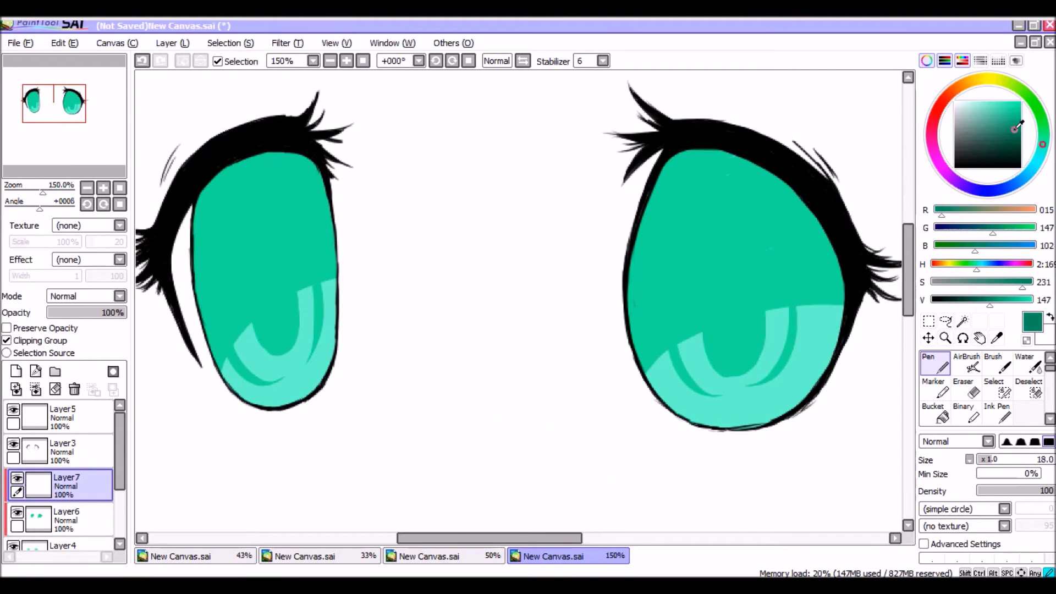
{"action": "left_click_drag", "start_coordinate": [1042, 144], "coordinate": [1039, 161]}
- Paint the top portion of both irises dark teal down to an arched edge, and add a new layer above Layer7
{"action": "left_click_drag", "start_coordinate": [608, 287], "coordinate": [853, 286]}
{"action": "left_click", "coordinate": [142, 61]}
{"action": "mouse_move", "coordinate": [621, 262]}
{"action": "left_mouse_down"}
{"action": "mouse_move", "coordinate": [867, 312]}
{"action": "mouse_move", "coordinate": [619, 232]}
{"action": "mouse_move", "coordinate": [752, 210]}
{"action": "mouse_move", "coordinate": [660, 165]}
{"action": "mouse_move", "coordinate": [787, 198]}
{"action": "left_mouse_up"}
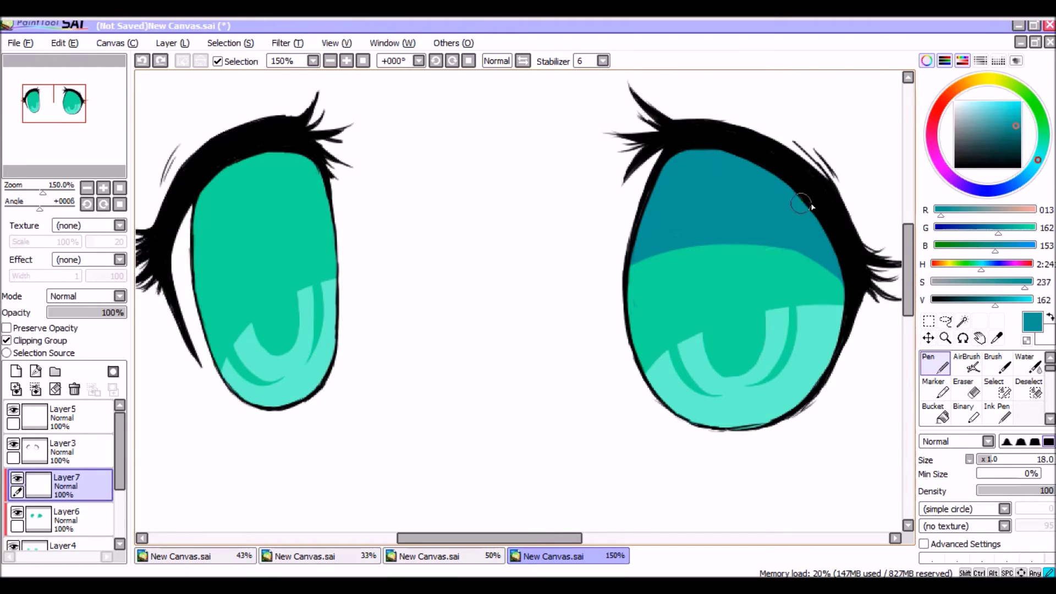
{"action": "mouse_move", "coordinate": [196, 258]}
{"action": "left_mouse_down"}
{"action": "mouse_move", "coordinate": [330, 209]}
{"action": "mouse_move", "coordinate": [331, 220]}
{"action": "mouse_move", "coordinate": [253, 229]}
{"action": "mouse_move", "coordinate": [325, 192]}
{"action": "mouse_move", "coordinate": [227, 175]}
{"action": "left_mouse_up"}
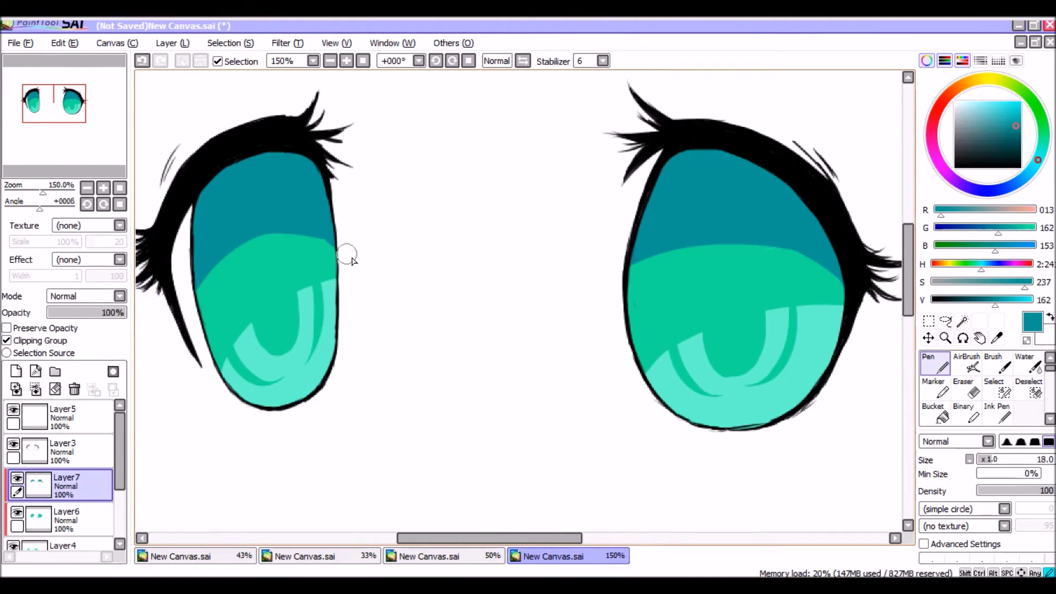
{"action": "left_click_drag", "start_coordinate": [212, 270], "coordinate": [352, 234]}
{"action": "key", "text": "ctrl+z"}
{"action": "key", "text": "ctrl+z"}
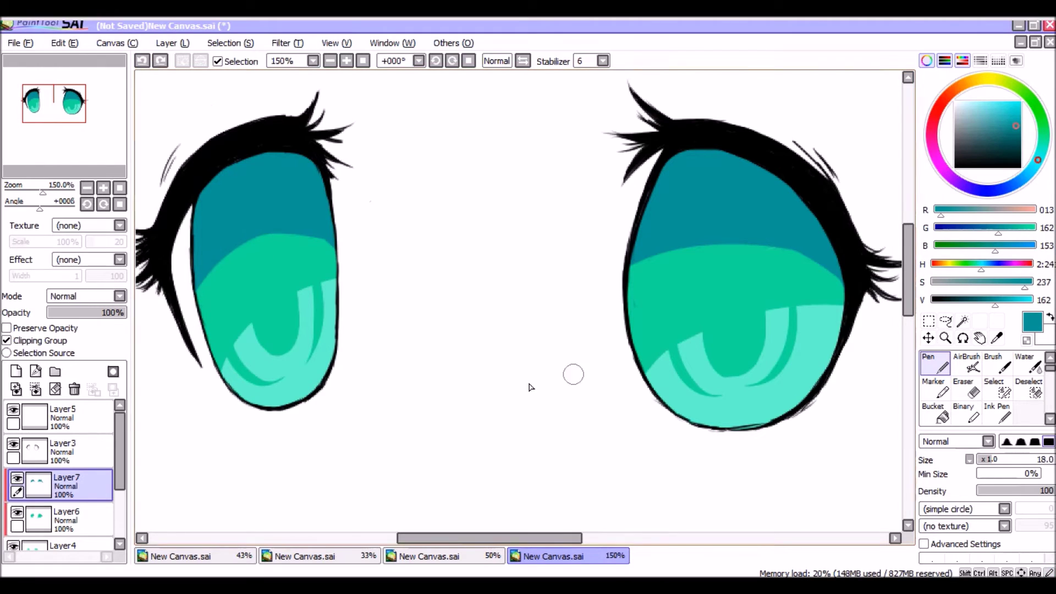
{"action": "left_click", "coordinate": [16, 371]}
- Handwrite teal notes between the eyes on Layer5, ending with "clipping group", and clear each one
{"action": "left_click", "coordinate": [66, 418]}
{"action": "mouse_move", "coordinate": [384, 345]}
{"action": "left_mouse_down"}
{"action": "mouse_move", "coordinate": [387, 378]}
{"action": "mouse_move", "coordinate": [411, 378]}
{"action": "left_mouse_up"}
{"action": "left_click_drag", "start_coordinate": [416, 366], "coordinate": [476, 344]}
{"action": "mouse_move", "coordinate": [392, 395]}
{"action": "left_mouse_down"}
{"action": "mouse_move", "coordinate": [397, 439]}
{"action": "mouse_move", "coordinate": [468, 452]}
{"action": "left_mouse_up"}
{"action": "left_click_drag", "start_coordinate": [475, 419], "coordinate": [528, 381]}
{"action": "left_click", "coordinate": [55, 388]}
{"action": "mouse_move", "coordinate": [385, 332]}
{"action": "left_mouse_down"}
{"action": "mouse_move", "coordinate": [414, 360]}
{"action": "mouse_move", "coordinate": [461, 344]}
{"action": "mouse_move", "coordinate": [552, 385]}
{"action": "left_mouse_up"}
{"action": "mouse_move", "coordinate": [385, 407]}
{"action": "left_mouse_down"}
{"action": "mouse_move", "coordinate": [394, 452]}
{"action": "mouse_move", "coordinate": [380, 457]}
{"action": "left_mouse_up"}
{"action": "left_click_drag", "start_coordinate": [406, 400], "coordinate": [422, 400]}
{"action": "left_click_drag", "start_coordinate": [475, 398], "coordinate": [477, 439]}
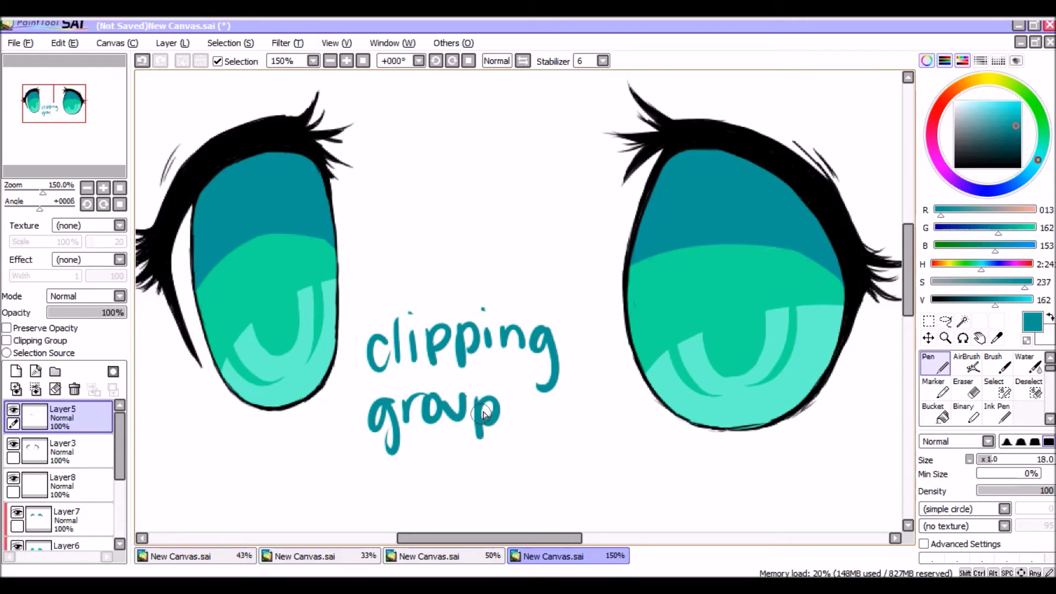
{"action": "left_click", "coordinate": [55, 389]}
- Handwrite the teal note "luminosity" between the eyes on Layer5 and clear it
{"action": "left_click_drag", "start_coordinate": [379, 306], "coordinate": [381, 360]}
{"action": "mouse_move", "coordinate": [397, 324]}
{"action": "left_mouse_down"}
{"action": "mouse_move", "coordinate": [414, 349]}
{"action": "mouse_move", "coordinate": [453, 344]}
{"action": "left_mouse_up"}
{"action": "mouse_move", "coordinate": [478, 320]}
{"action": "left_mouse_down"}
{"action": "mouse_move", "coordinate": [512, 321]}
{"action": "mouse_move", "coordinate": [511, 349]}
{"action": "left_mouse_up"}
{"action": "left_click_drag", "start_coordinate": [543, 321], "coordinate": [544, 349]}
{"action": "left_click_drag", "start_coordinate": [563, 306], "coordinate": [561, 351]}
{"action": "left_click_drag", "start_coordinate": [550, 327], "coordinate": [573, 323]}
{"action": "mouse_move", "coordinate": [578, 324]}
{"action": "left_mouse_down"}
{"action": "mouse_move", "coordinate": [590, 325]}
{"action": "mouse_move", "coordinate": [583, 367]}
{"action": "left_mouse_up"}
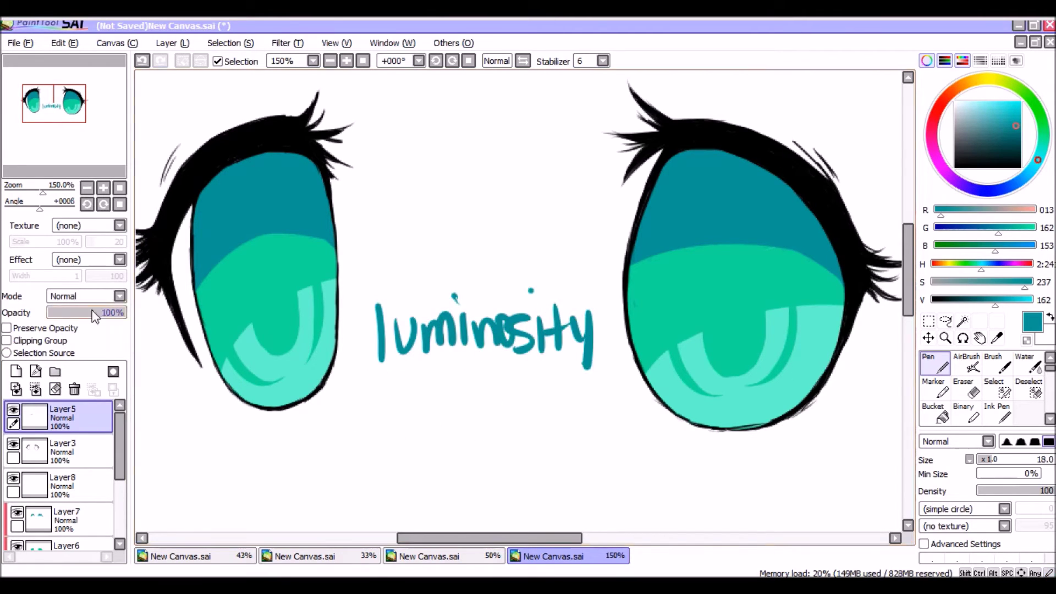
{"action": "left_click", "coordinate": [55, 389]}
- Handwrite another two-line teal note between the eyes on Layer5 and clear it
{"action": "left_click_drag", "start_coordinate": [379, 300], "coordinate": [382, 360]}
{"action": "mouse_move", "coordinate": [387, 319]}
{"action": "left_mouse_down"}
{"action": "mouse_move", "coordinate": [528, 330]}
{"action": "mouse_move", "coordinate": [574, 297]}
{"action": "left_mouse_up"}
{"action": "left_click_drag", "start_coordinate": [418, 385], "coordinate": [457, 418]}
{"action": "left_click_drag", "start_coordinate": [468, 374], "coordinate": [533, 377]}
{"action": "left_click", "coordinate": [55, 389]}
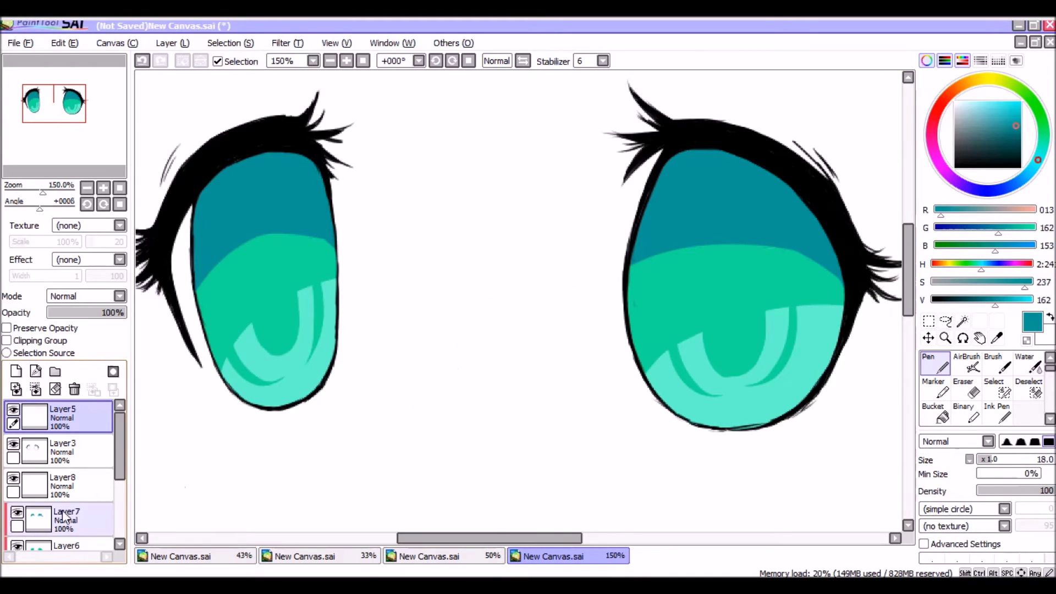
- Add a clipping-group layer in Luminosity mode above Layer7 and sample the light turquoise from the right-hand iris
{"action": "left_click", "coordinate": [67, 520]}
{"action": "left_click", "coordinate": [16, 372]}
{"action": "left_click", "coordinate": [6, 340]}
{"action": "left_click", "coordinate": [88, 296]}
{"action": "left_click", "coordinate": [71, 344]}
{"action": "right_click", "coordinate": [695, 369]}
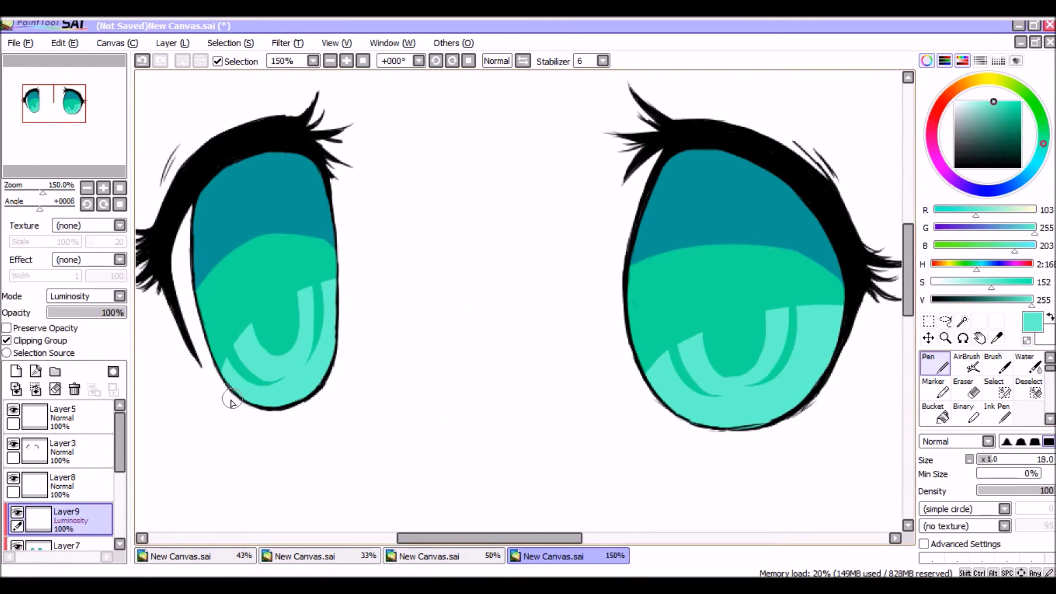
- Paint a bright glow with a curved upper edge across the lower part of both irises on the Luminosity layer
{"action": "mouse_move", "coordinate": [231, 400]}
{"action": "left_mouse_down"}
{"action": "mouse_move", "coordinate": [231, 436]}
{"action": "mouse_move", "coordinate": [281, 385]}
{"action": "left_mouse_up"}
{"action": "mouse_move", "coordinate": [659, 401]}
{"action": "left_mouse_down"}
{"action": "mouse_move", "coordinate": [886, 366]}
{"action": "mouse_move", "coordinate": [729, 435]}
{"action": "left_mouse_up"}
{"action": "left_click_drag", "start_coordinate": [705, 388], "coordinate": [837, 342]}
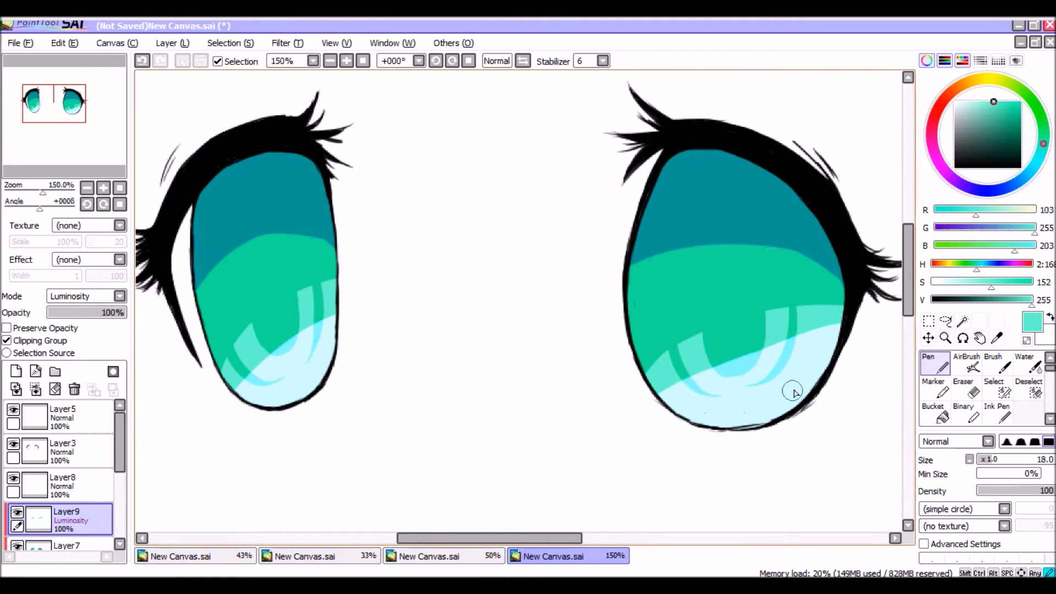
- Paint a large round highlight with a small round bump on the upper left side of each iris
{"action": "mouse_move", "coordinate": [671, 222]}
{"action": "left_mouse_down"}
{"action": "mouse_move", "coordinate": [658, 274]}
{"action": "mouse_move", "coordinate": [674, 236]}
{"action": "left_mouse_up"}
{"action": "mouse_move", "coordinate": [206, 248]}
{"action": "left_mouse_down"}
{"action": "mouse_move", "coordinate": [192, 264]}
{"action": "mouse_move", "coordinate": [216, 258]}
{"action": "mouse_move", "coordinate": [229, 230]}
{"action": "mouse_move", "coordinate": [206, 241]}
{"action": "left_mouse_up"}
{"action": "left_click", "coordinate": [143, 61]}
{"action": "mouse_move", "coordinate": [232, 222]}
{"action": "left_mouse_down"}
{"action": "mouse_move", "coordinate": [188, 227]}
{"action": "mouse_move", "coordinate": [243, 251]}
{"action": "mouse_move", "coordinate": [205, 236]}
{"action": "mouse_move", "coordinate": [212, 225]}
{"action": "left_mouse_up"}
{"action": "left_click", "coordinate": [143, 61]}
{"action": "left_click", "coordinate": [142, 62]}
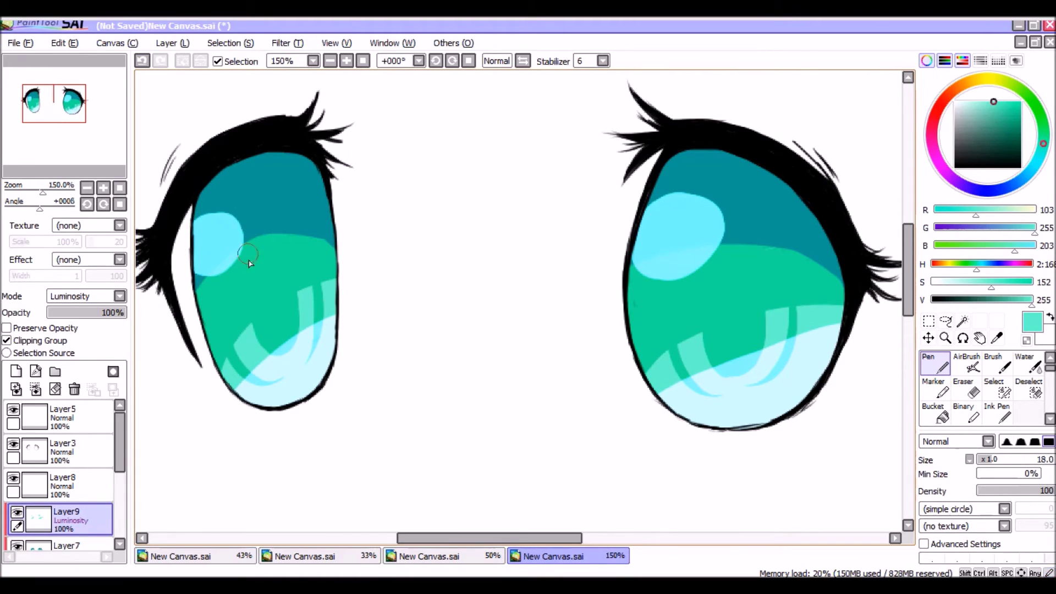
{"action": "left_click_drag", "start_coordinate": [249, 263], "coordinate": [275, 219]}
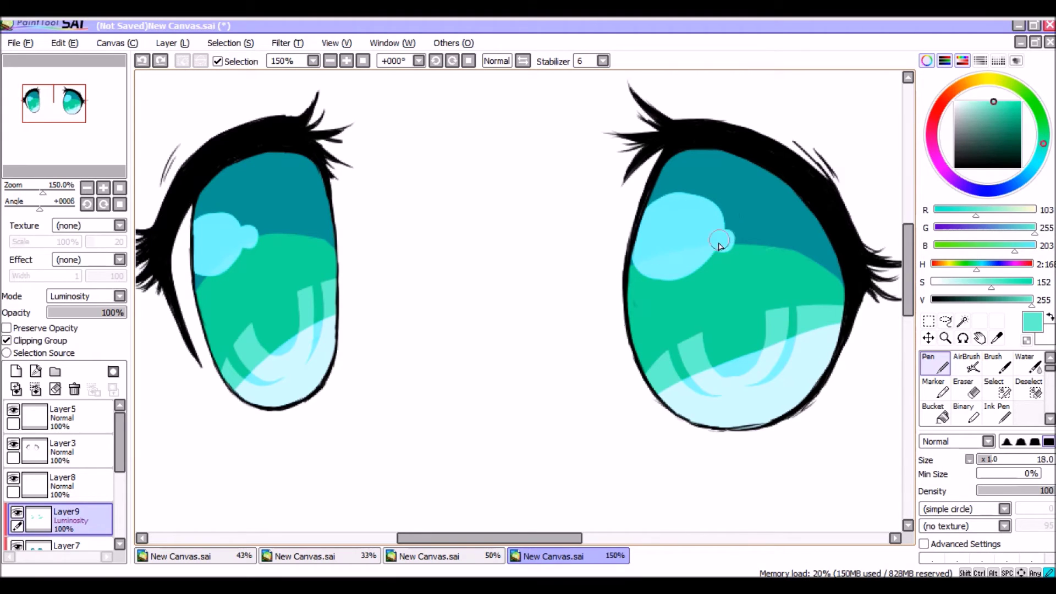
- Handwrite the turquoise note "Duplicate 2nd layer" between the eyes on Layer5
{"action": "scroll", "coordinate": [75, 481], "scroll_direction": "down", "scroll_amount": 3}
{"action": "scroll", "coordinate": [76, 481], "scroll_direction": "up", "scroll_amount": 3}
{"action": "left_click", "coordinate": [75, 412]}
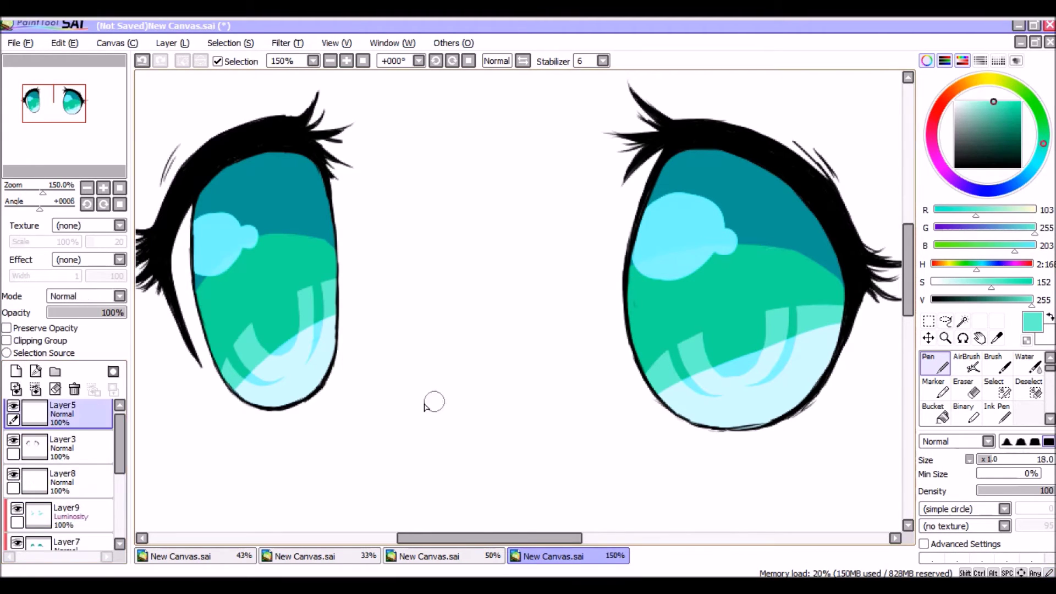
{"action": "left_click_drag", "start_coordinate": [119, 445], "coordinate": [119, 479]}
{"action": "left_click_drag", "start_coordinate": [397, 379], "coordinate": [397, 410]}
{"action": "mouse_move", "coordinate": [394, 377]}
{"action": "left_mouse_down"}
{"action": "mouse_move", "coordinate": [399, 408]}
{"action": "mouse_move", "coordinate": [441, 402]}
{"action": "left_mouse_up"}
{"action": "left_click_drag", "start_coordinate": [449, 387], "coordinate": [454, 421]}
{"action": "mouse_move", "coordinate": [468, 371]}
{"action": "left_mouse_down"}
{"action": "mouse_move", "coordinate": [470, 399]}
{"action": "mouse_move", "coordinate": [568, 397]}
{"action": "left_mouse_up"}
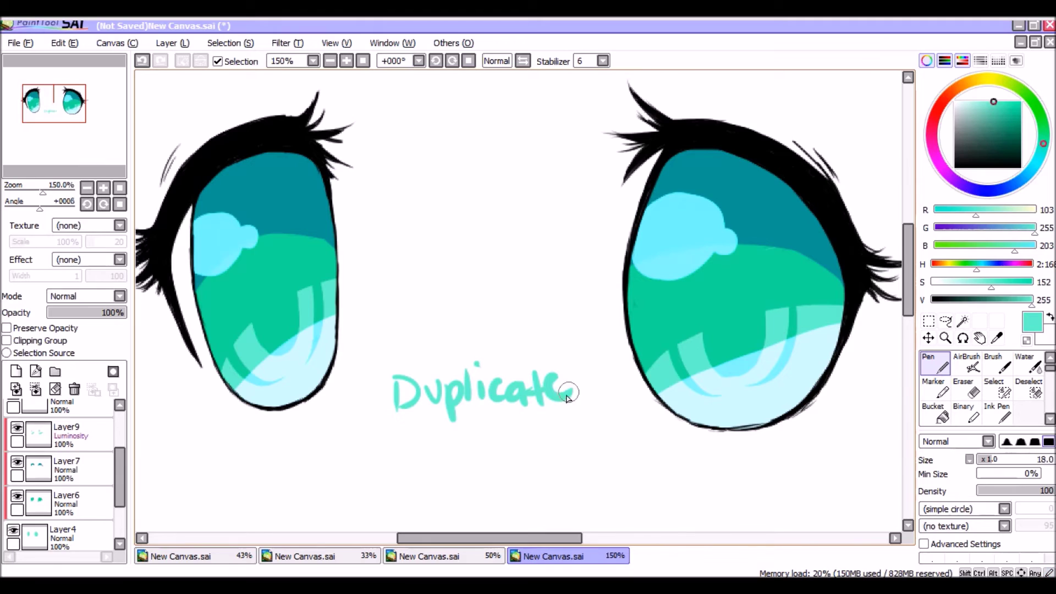
{"action": "left_click_drag", "start_coordinate": [365, 450], "coordinate": [389, 472]}
{"action": "left_click_drag", "start_coordinate": [395, 456], "coordinate": [438, 471]}
{"action": "left_click_drag", "start_coordinate": [461, 431], "coordinate": [462, 465]}
{"action": "left_click_drag", "start_coordinate": [486, 444], "coordinate": [495, 462]}
{"action": "mouse_move", "coordinate": [503, 441]}
{"action": "left_mouse_down"}
{"action": "mouse_move", "coordinate": [507, 479]}
{"action": "mouse_move", "coordinate": [584, 440]}
{"action": "left_mouse_up"}
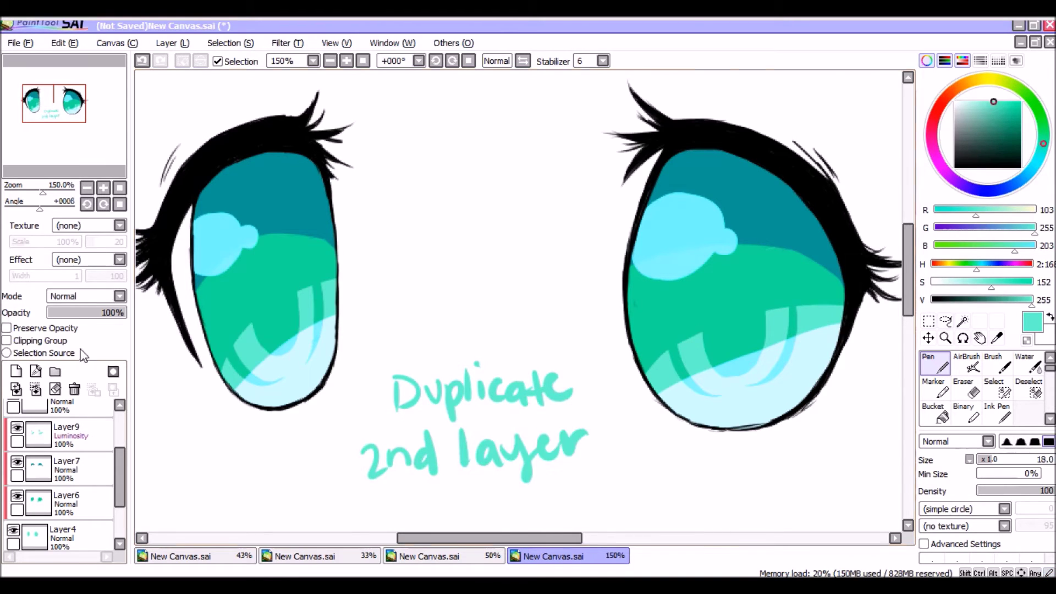
- Clear the handwritten note between the eyes on Layer5 and write "put on multiply mode" in its place
{"action": "left_click", "coordinate": [55, 389]}
{"action": "mouse_move", "coordinate": [368, 385]}
{"action": "left_mouse_down"}
{"action": "mouse_move", "coordinate": [523, 401]}
{"action": "mouse_move", "coordinate": [396, 436]}
{"action": "mouse_move", "coordinate": [448, 465]}
{"action": "mouse_move", "coordinate": [540, 464]}
{"action": "mouse_move", "coordinate": [575, 446]}
{"action": "mouse_move", "coordinate": [427, 514]}
{"action": "mouse_move", "coordinate": [527, 494]}
{"action": "left_mouse_up"}
{"action": "left_click", "coordinate": [55, 389]}
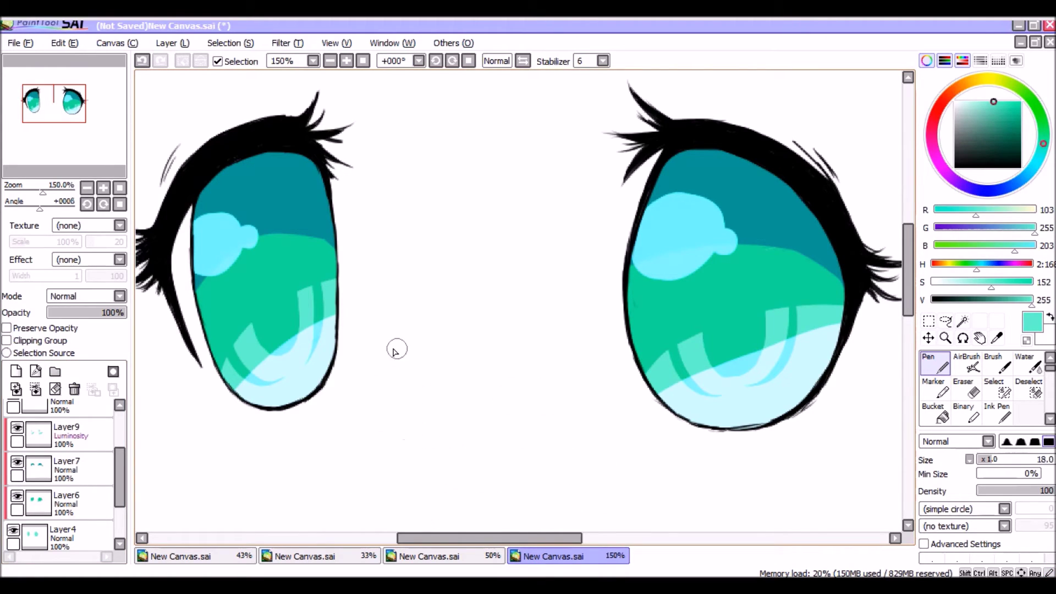
{"action": "mouse_move", "coordinate": [373, 370]}
{"action": "left_mouse_down"}
{"action": "mouse_move", "coordinate": [500, 374]}
{"action": "mouse_move", "coordinate": [444, 431]}
{"action": "mouse_move", "coordinate": [518, 449]}
{"action": "mouse_move", "coordinate": [365, 488]}
{"action": "mouse_move", "coordinate": [495, 510]}
{"action": "left_mouse_up"}
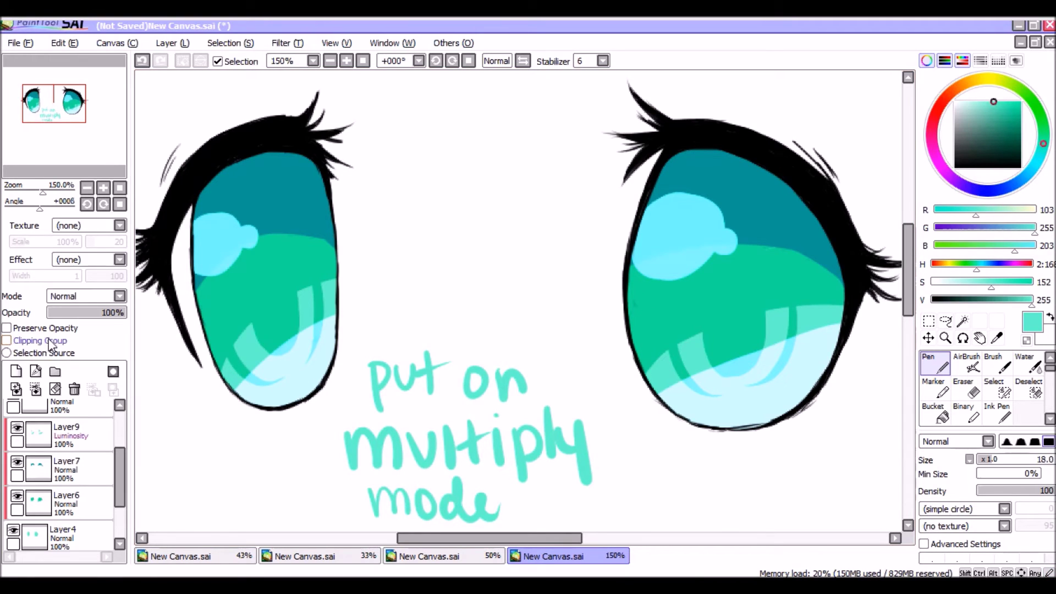
- Clear the note, then duplicate Layer6 above Layer9 as a clipped Multiply layer at 75% opacity
{"action": "left_click", "coordinate": [57, 389]}
{"action": "left_click_drag", "start_coordinate": [121, 499], "coordinate": [77, 427]}
{"action": "left_click", "coordinate": [74, 505]}
{"action": "left_click", "coordinate": [169, 44]}
{"action": "left_click", "coordinate": [208, 106]}
{"action": "left_click", "coordinate": [85, 296]}
{"action": "left_click", "coordinate": [78, 322]}
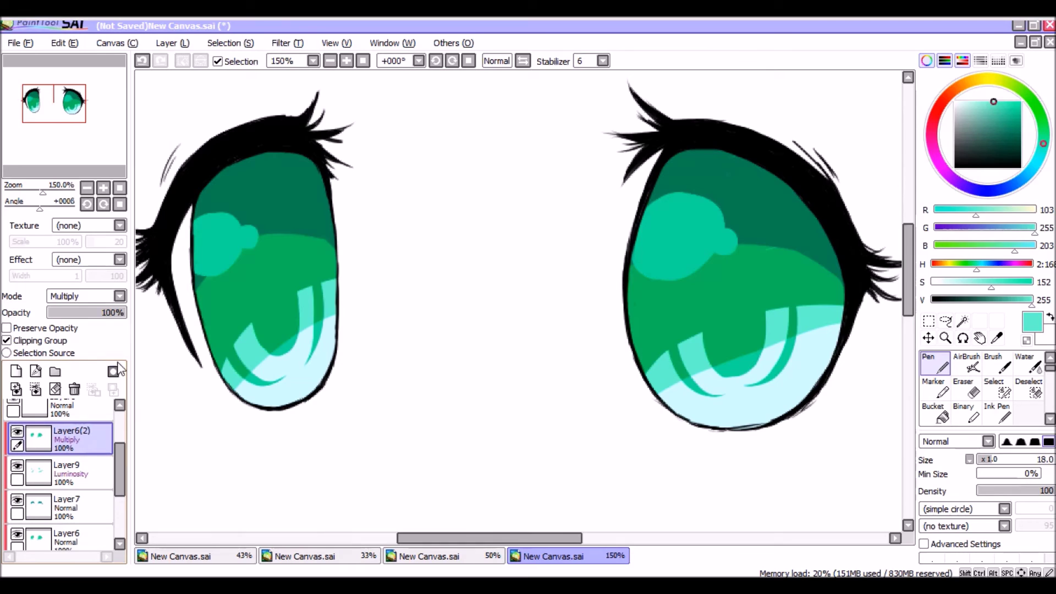
{"action": "left_click_drag", "start_coordinate": [125, 316], "coordinate": [106, 314]}
- Handwrite the turquoise note "new layer" between the eyes on Layer5
{"action": "scroll", "coordinate": [82, 462], "scroll_direction": "up", "scroll_amount": 2}
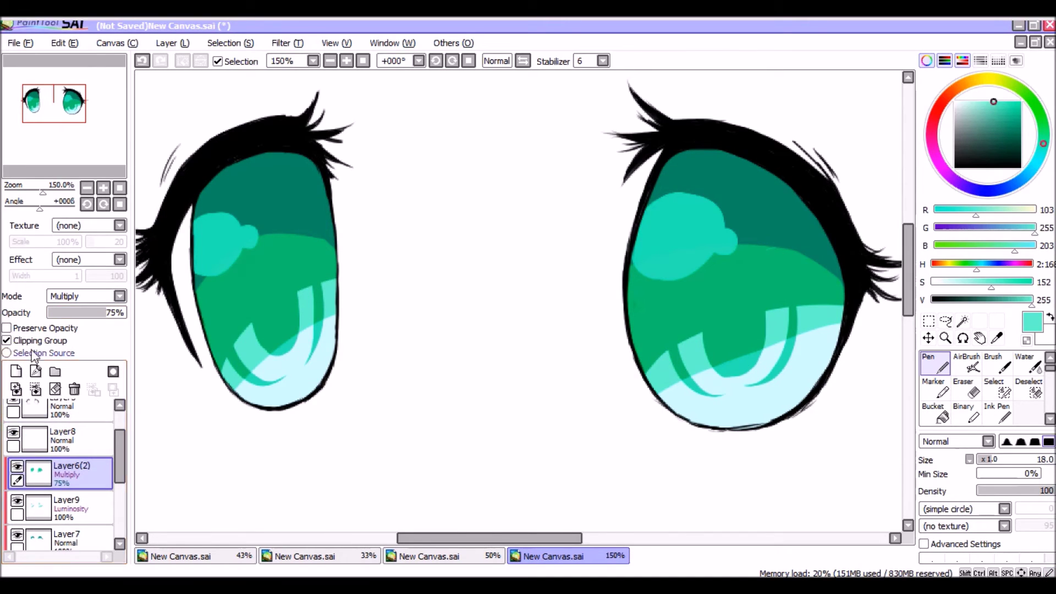
{"action": "left_click", "coordinate": [16, 371]}
{"action": "left_click_drag", "start_coordinate": [390, 386], "coordinate": [418, 412]}
{"action": "left_click_drag", "start_coordinate": [424, 401], "coordinate": [444, 409]}
{"action": "mouse_move", "coordinate": [449, 386]}
{"action": "left_mouse_down"}
{"action": "mouse_move", "coordinate": [483, 381]}
{"action": "mouse_move", "coordinate": [503, 405]}
{"action": "left_mouse_up"}
{"action": "left_click_drag", "start_coordinate": [531, 379], "coordinate": [537, 398]}
{"action": "mouse_move", "coordinate": [544, 382]}
{"action": "left_mouse_down"}
{"action": "mouse_move", "coordinate": [573, 403]}
{"action": "mouse_move", "coordinate": [610, 387]}
{"action": "left_mouse_up"}
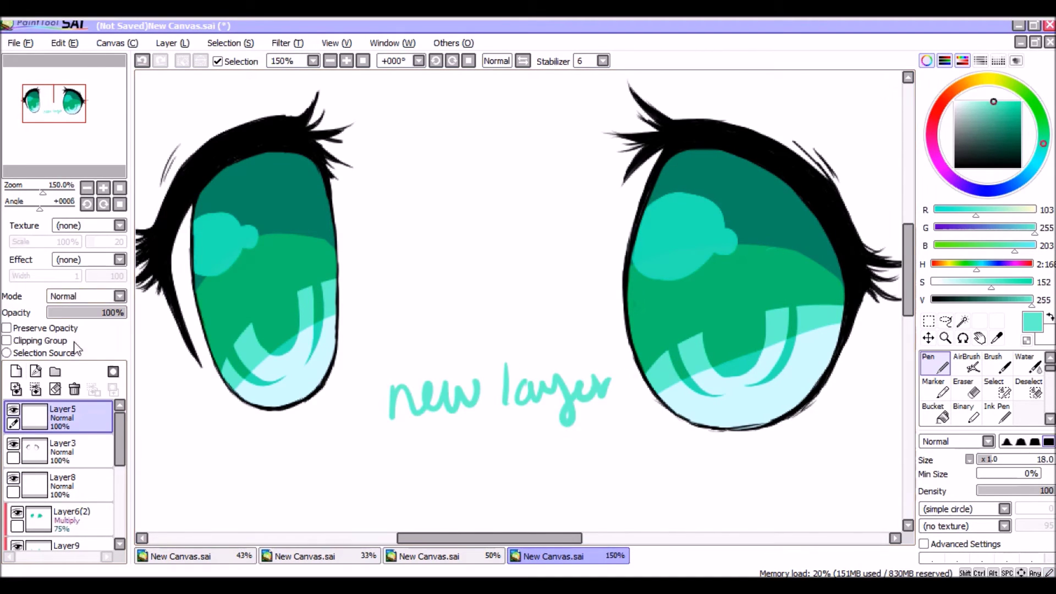
- Clear the note on Layer5 and handwrite "luminosity mode" between the eyes
{"action": "left_click", "coordinate": [55, 389]}
{"action": "mouse_move", "coordinate": [391, 353]}
{"action": "left_mouse_down"}
{"action": "mouse_move", "coordinate": [537, 372]}
{"action": "mouse_move", "coordinate": [431, 419]}
{"action": "mouse_move", "coordinate": [514, 440]}
{"action": "left_mouse_up"}
{"action": "left_click", "coordinate": [55, 389]}
{"action": "mouse_move", "coordinate": [377, 346]}
{"action": "left_mouse_down"}
{"action": "mouse_move", "coordinate": [460, 373]}
{"action": "mouse_move", "coordinate": [560, 361]}
{"action": "mouse_move", "coordinate": [401, 424]}
{"action": "mouse_move", "coordinate": [476, 357]}
{"action": "left_mouse_up"}
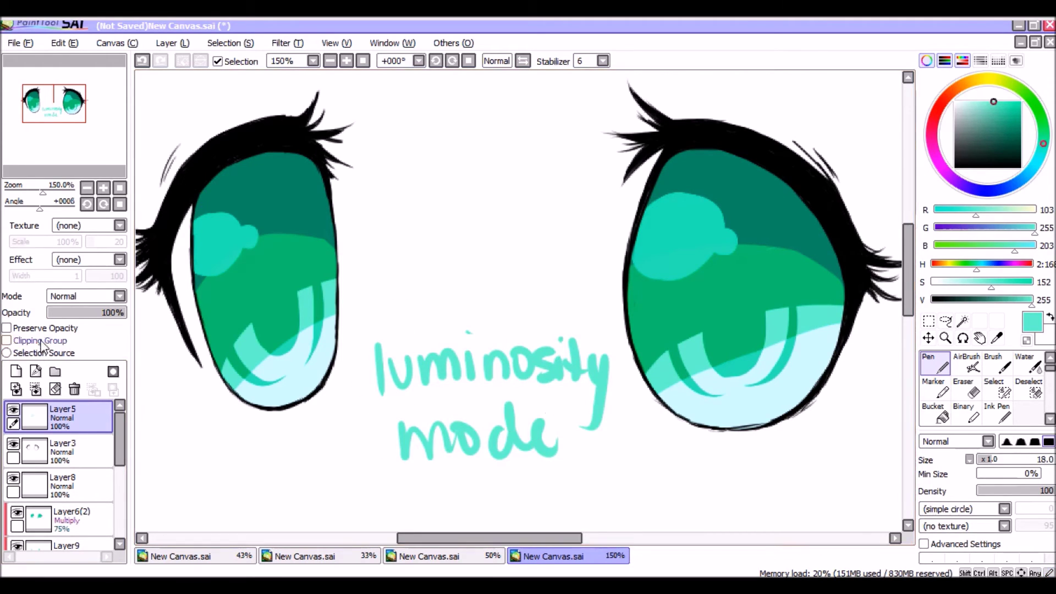
- Clear the note and add a clipping-group layer in Luminosity mode above the Multiply copy of Layer6
{"action": "left_click", "coordinate": [55, 389]}
{"action": "left_click", "coordinate": [77, 520]}
{"action": "left_click", "coordinate": [16, 371]}
{"action": "left_click", "coordinate": [80, 296]}
{"action": "left_click", "coordinate": [75, 343]}
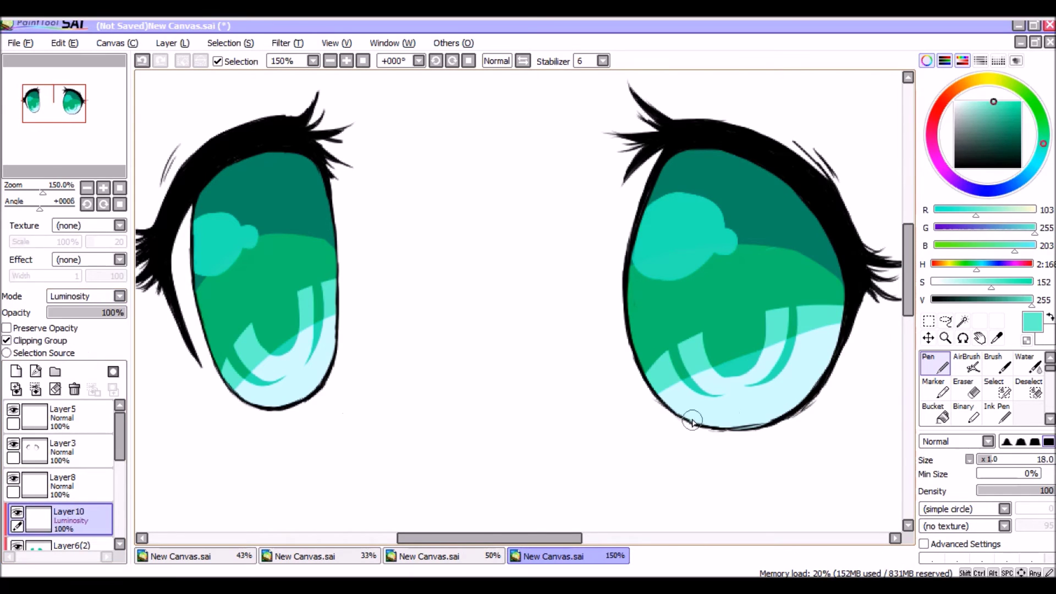
- Paint a bright curved glow along the bottom of both irises and smaller round highlights inside and below the existing ones on Layer10
{"action": "mouse_move", "coordinate": [692, 421]}
{"action": "left_mouse_down"}
{"action": "mouse_move", "coordinate": [856, 377]}
{"action": "mouse_move", "coordinate": [738, 432]}
{"action": "left_mouse_up"}
{"action": "mouse_move", "coordinate": [249, 413]}
{"action": "left_mouse_down"}
{"action": "mouse_move", "coordinate": [306, 366]}
{"action": "mouse_move", "coordinate": [330, 388]}
{"action": "left_mouse_up"}
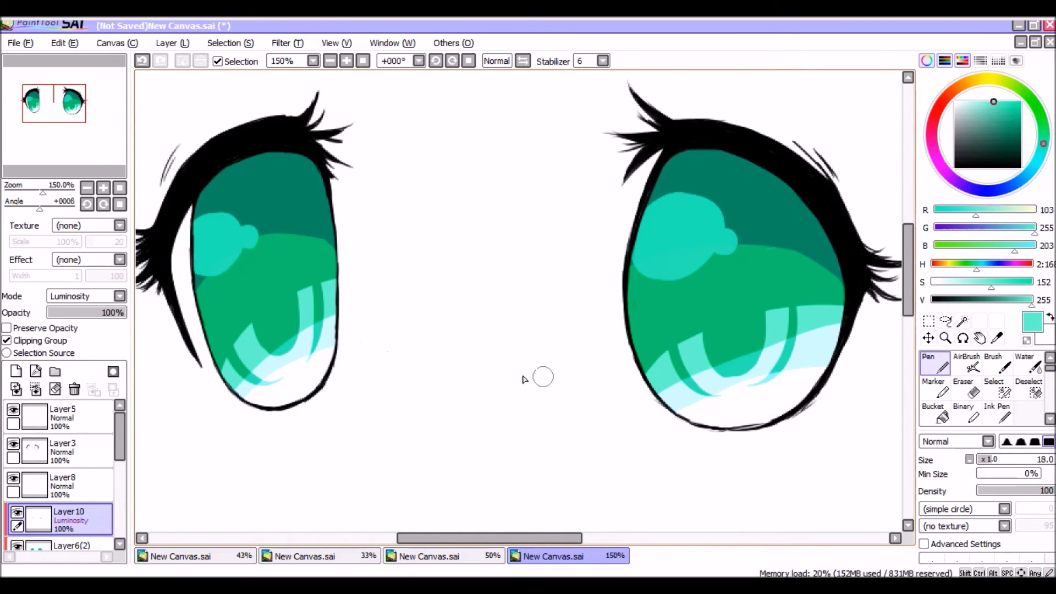
{"action": "mouse_move", "coordinate": [677, 216]}
{"action": "left_mouse_down"}
{"action": "mouse_move", "coordinate": [649, 247]}
{"action": "mouse_move", "coordinate": [699, 225]}
{"action": "mouse_move", "coordinate": [668, 242]}
{"action": "mouse_move", "coordinate": [692, 266]}
{"action": "left_mouse_up"}
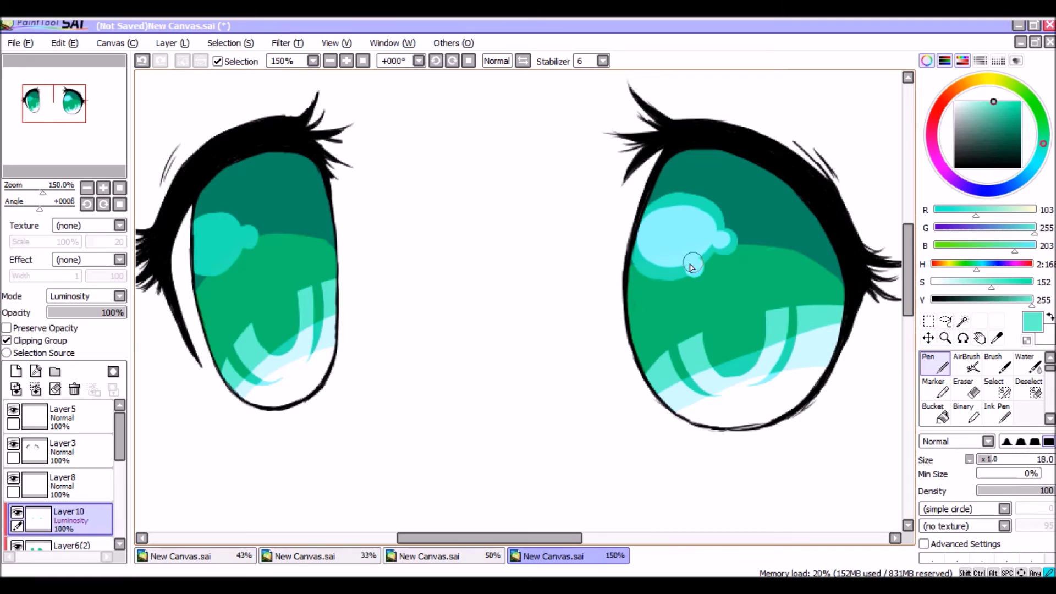
{"action": "mouse_move", "coordinate": [225, 268]}
{"action": "left_mouse_down"}
{"action": "mouse_move", "coordinate": [210, 233]}
{"action": "mouse_move", "coordinate": [217, 243]}
{"action": "mouse_move", "coordinate": [242, 234]}
{"action": "left_mouse_up"}
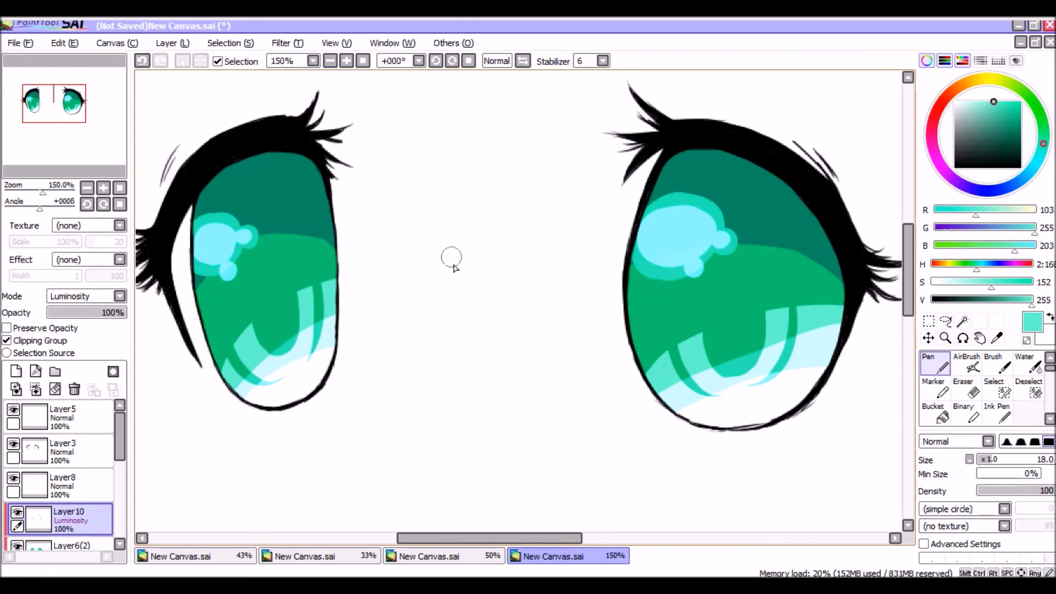
- Add a Normal clipping-group layer above Layer10 and paint thin white shines on the round highlights of both irises
{"action": "left_click", "coordinate": [16, 389]}
{"action": "key", "text": "x"}
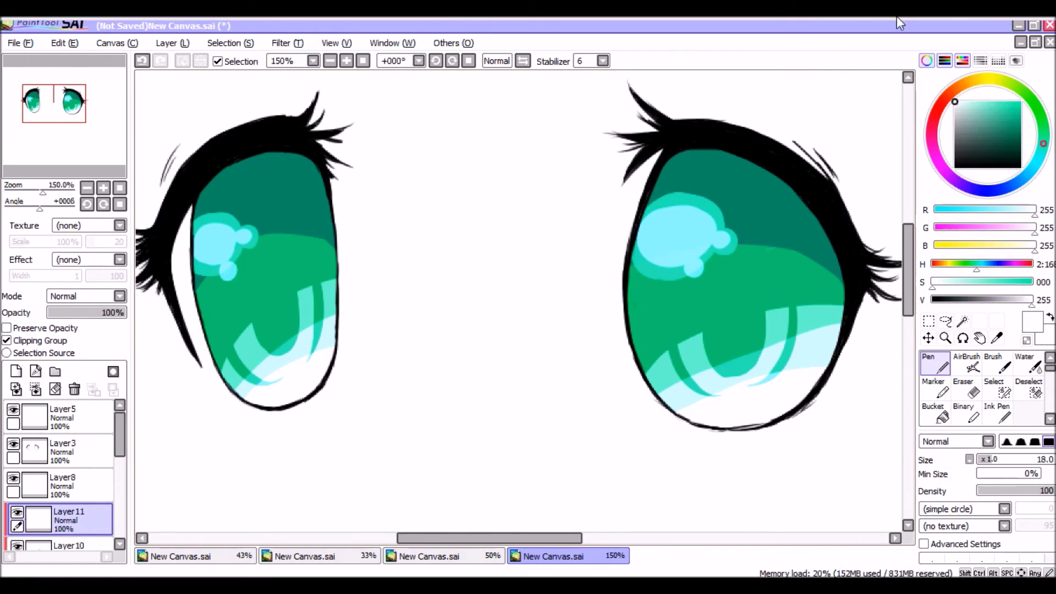
{"action": "left_click_drag", "start_coordinate": [641, 228], "coordinate": [688, 212]}
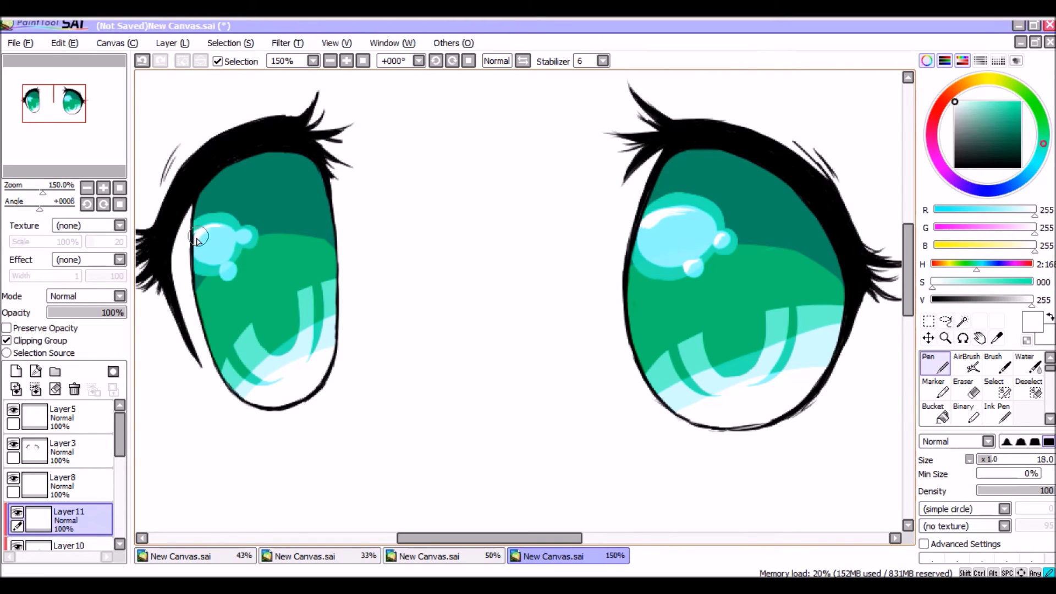
{"action": "left_click", "coordinate": [242, 237]}
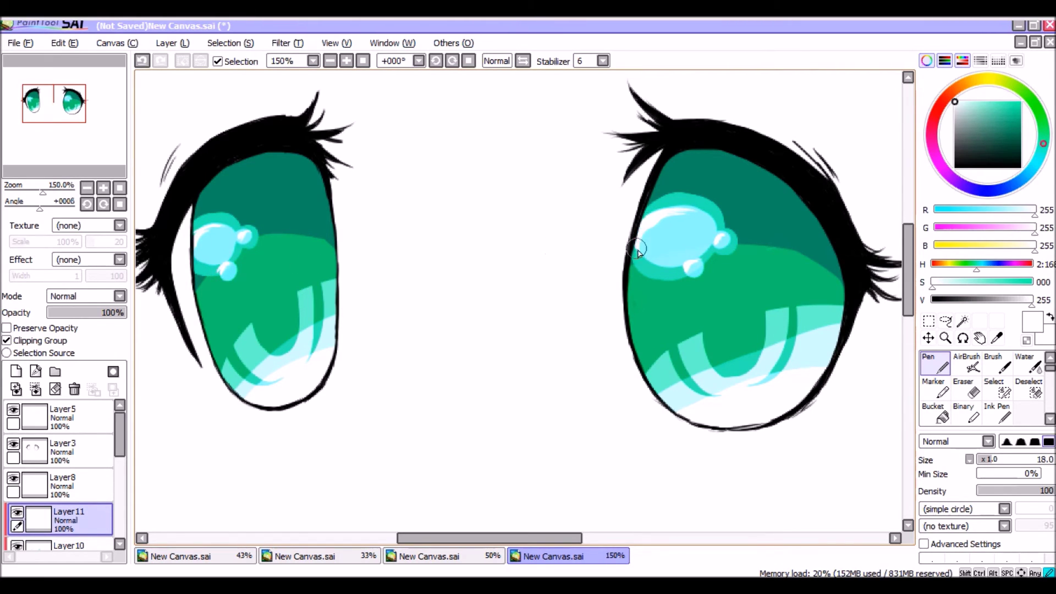
- Paint solid white spots inside the large highlight of each iris on Layer11
{"action": "left_click", "coordinate": [330, 62]}
{"action": "left_click", "coordinate": [330, 61]}
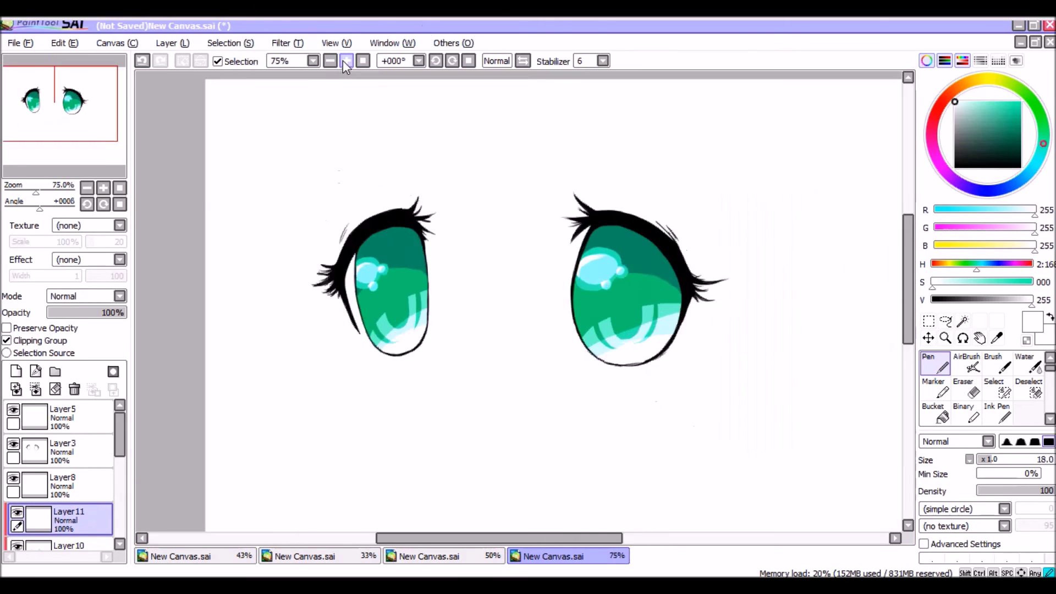
{"action": "left_click", "coordinate": [346, 61]}
{"action": "left_click", "coordinate": [346, 61]}
{"action": "mouse_move", "coordinate": [341, 220]}
{"action": "left_mouse_down"}
{"action": "mouse_move", "coordinate": [369, 221]}
{"action": "mouse_move", "coordinate": [389, 239]}
{"action": "left_mouse_up"}
{"action": "left_click", "coordinate": [254, 258]}
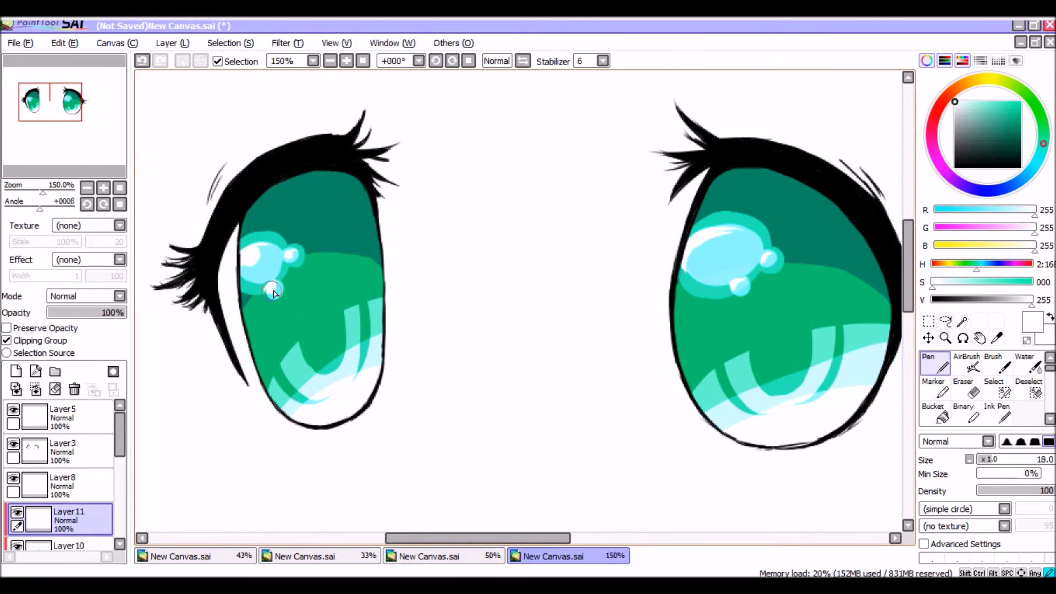
{"action": "left_click_drag", "start_coordinate": [700, 245], "coordinate": [703, 259]}
{"action": "key", "text": "e"}
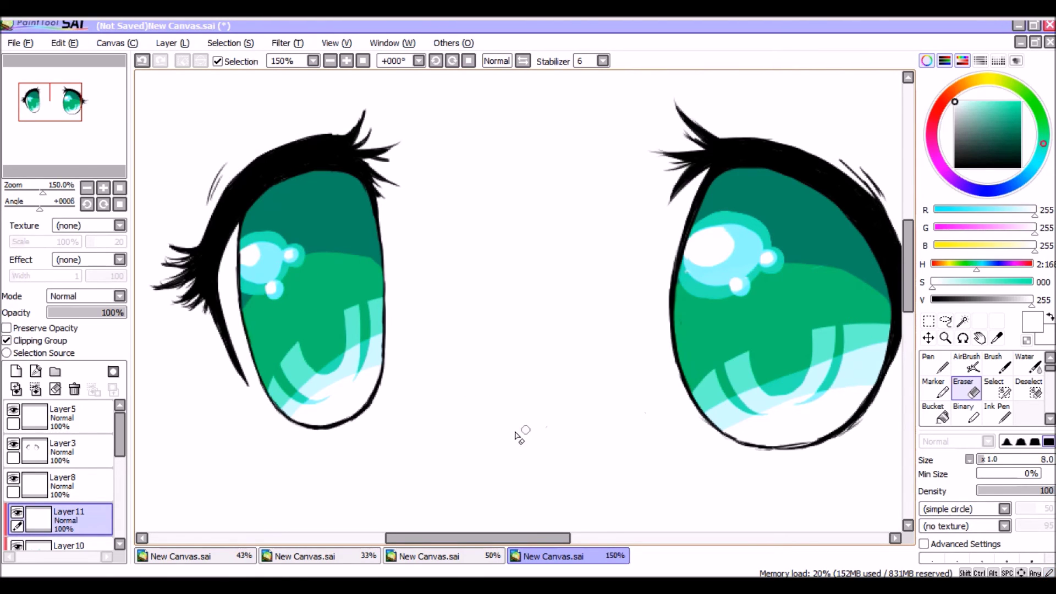
- Sample the dark teal from the upper right-hand iris and paint a small oval pupil in the lower middle of each iris
{"action": "left_click", "coordinate": [996, 339]}
{"action": "left_click", "coordinate": [825, 229]}
{"action": "left_click", "coordinate": [935, 363]}
{"action": "left_click_drag", "start_coordinate": [775, 366], "coordinate": [782, 355]}
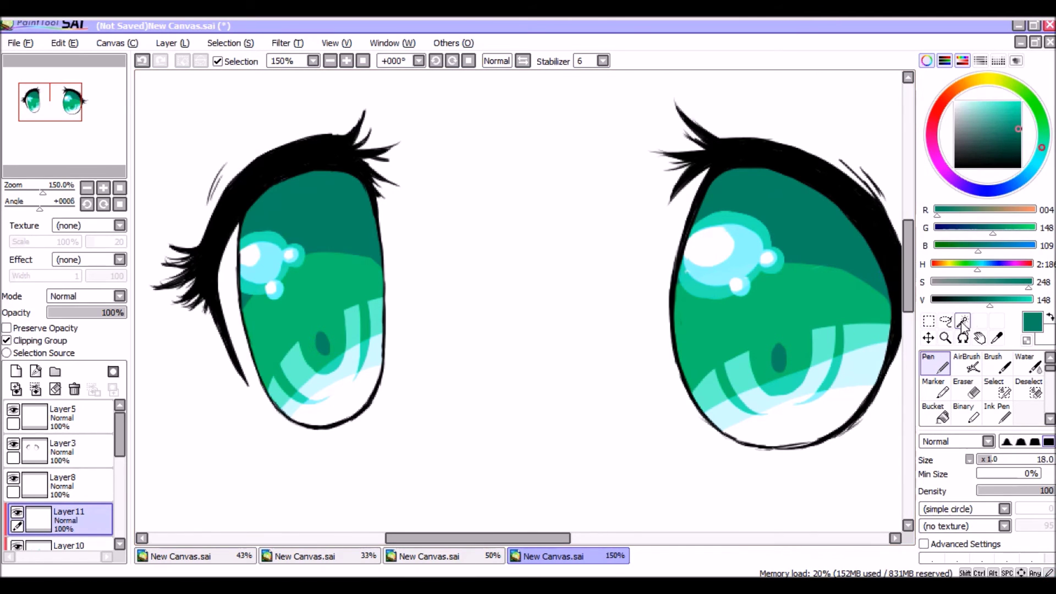
- Choose a light sky blue and paint short lines radiating around both pupils, undoing the first strokes
{"action": "left_click", "coordinate": [943, 167]}
{"action": "left_click", "coordinate": [985, 102]}
{"action": "left_click", "coordinate": [1004, 189]}
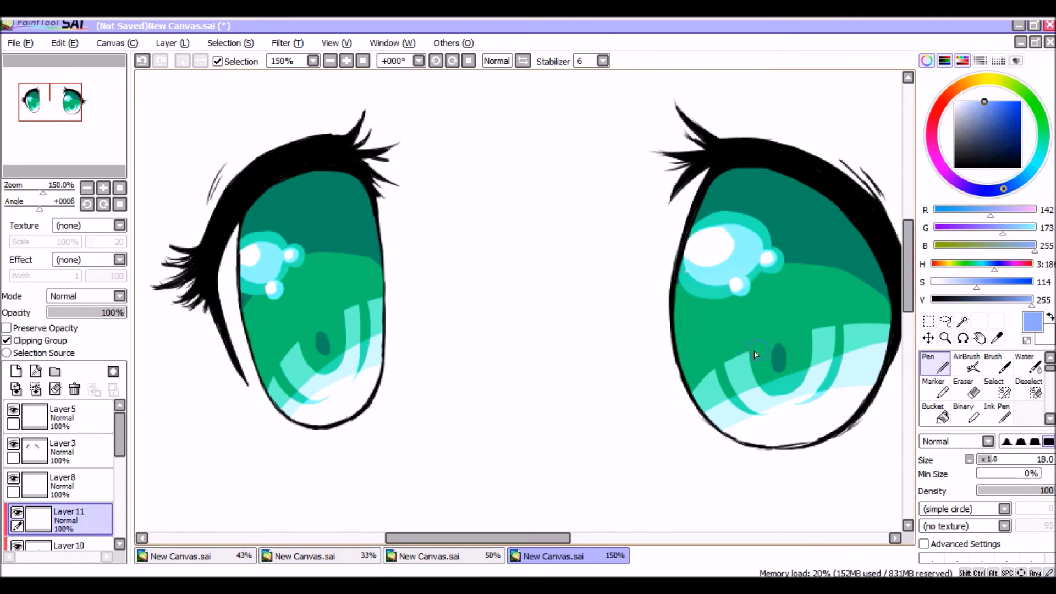
{"action": "left_click", "coordinate": [142, 62]}
{"action": "left_click", "coordinate": [142, 62]}
{"action": "left_click", "coordinate": [142, 62]}
{"action": "left_click", "coordinate": [1030, 172]}
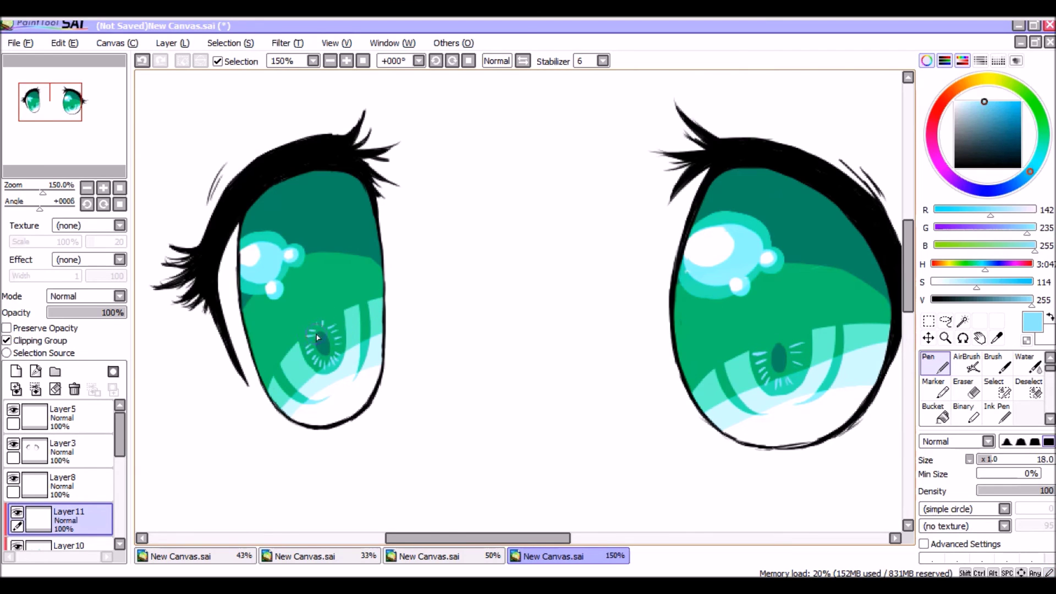
- Add a clipping-group layer in Luminosity mode above Layer11
{"action": "left_click_drag", "start_coordinate": [991, 129], "coordinate": [983, 90]}
{"action": "left_click", "coordinate": [16, 372]}
{"action": "left_click", "coordinate": [38, 340]}
{"action": "left_click", "coordinate": [88, 296]}
{"action": "left_click", "coordinate": [69, 344]}
- Scatter small pink, violet, red, yellow and green dots over both irises on Layer12 and set its opacity to 56%
{"action": "left_click", "coordinate": [941, 166]}
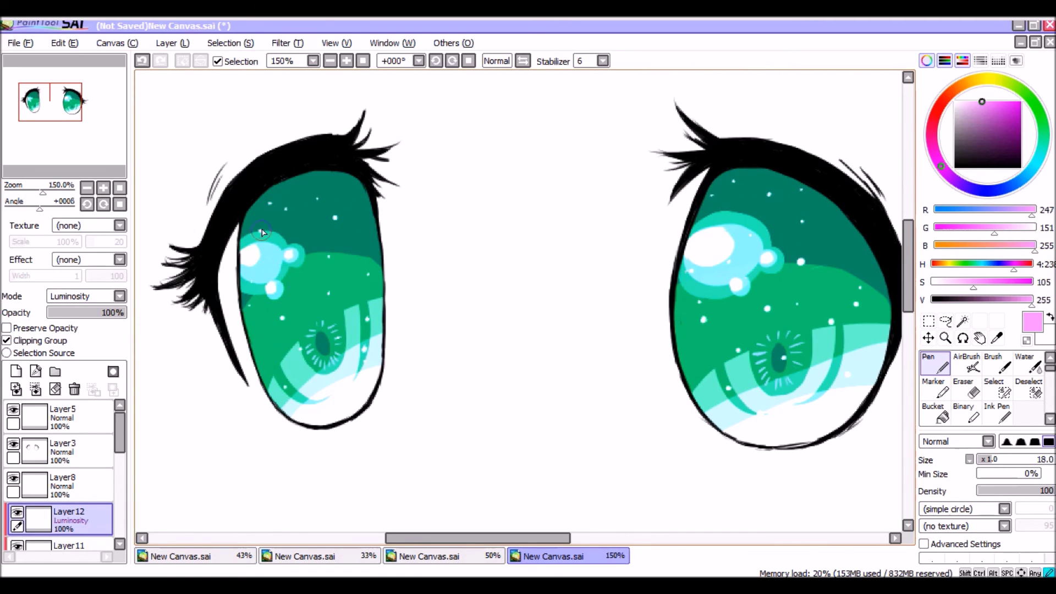
{"action": "left_click", "coordinate": [976, 189]}
{"action": "left_click", "coordinate": [998, 102]}
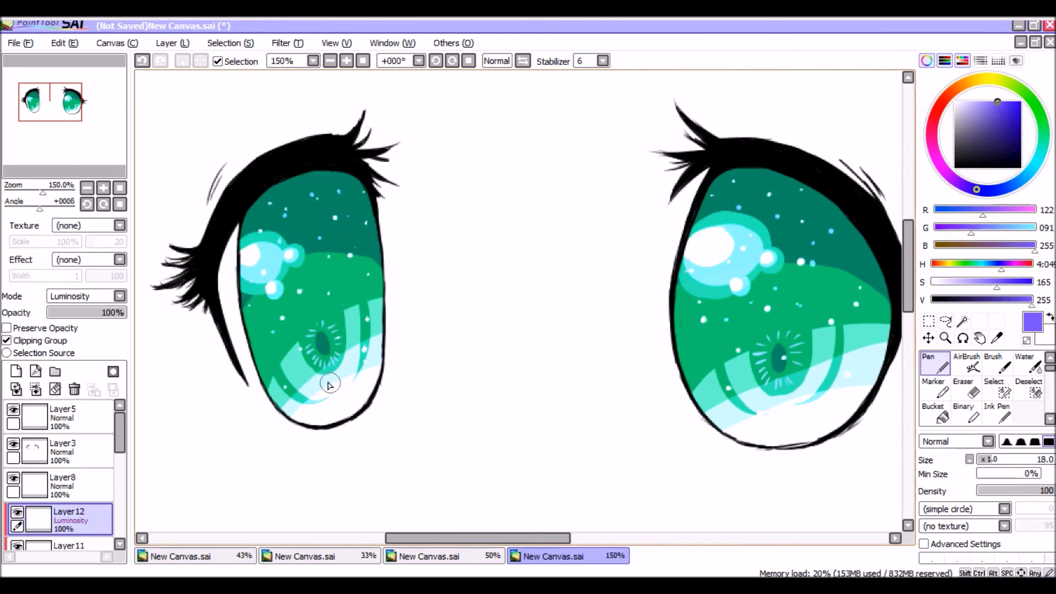
{"action": "left_click", "coordinate": [935, 122]}
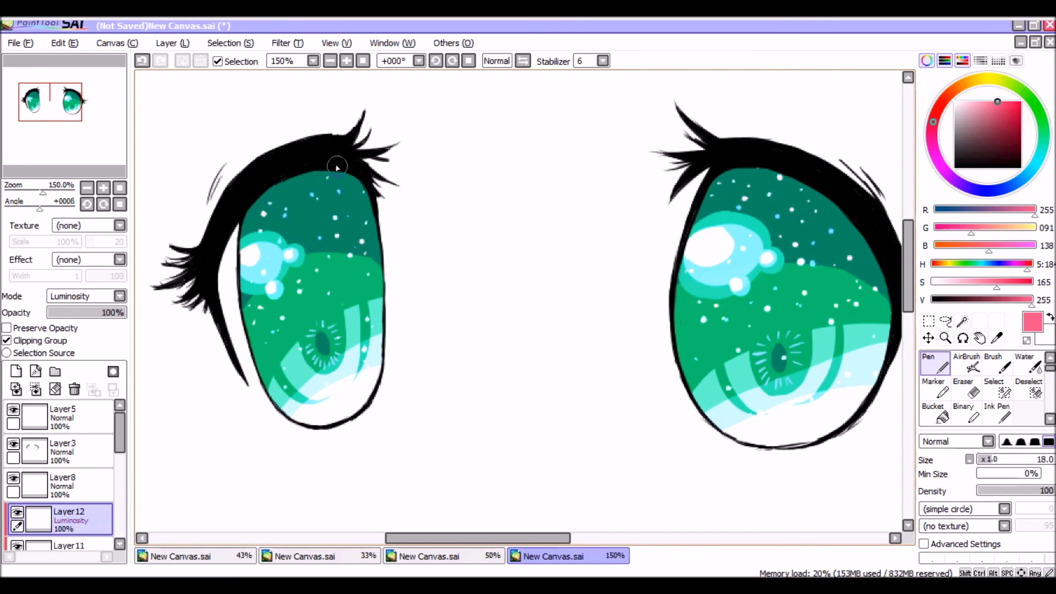
{"action": "left_click_drag", "start_coordinate": [106, 310], "coordinate": [140, 320]}
{"action": "left_click", "coordinate": [981, 81]}
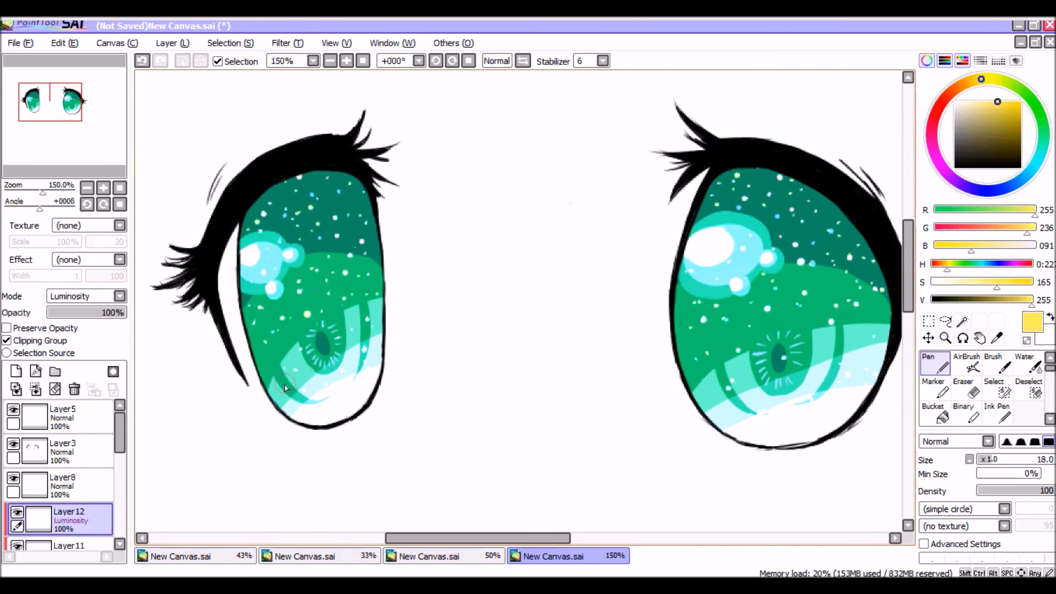
{"action": "left_click_drag", "start_coordinate": [1011, 90], "coordinate": [1026, 95]}
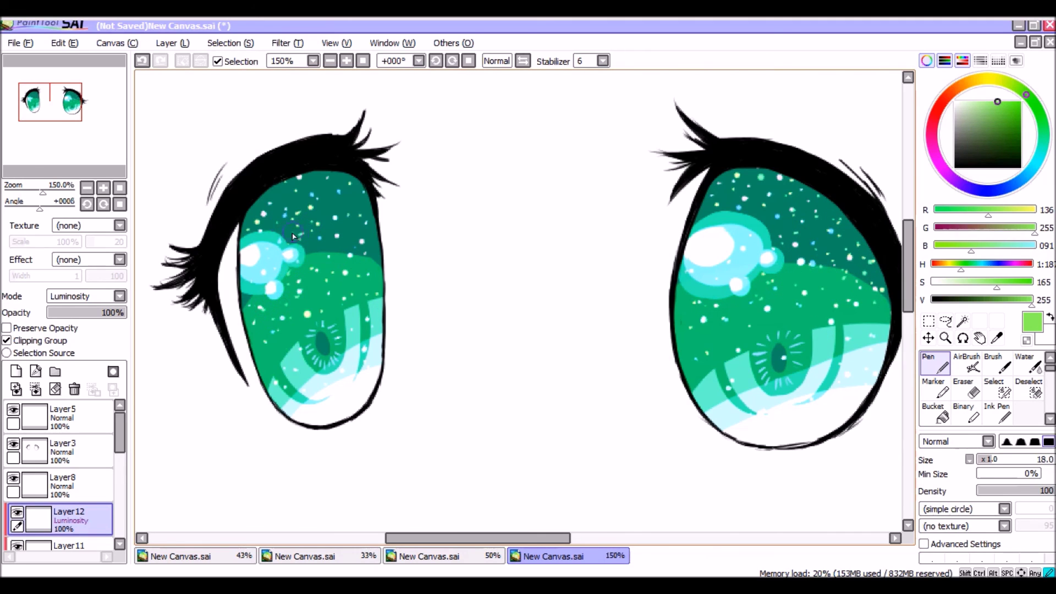
{"action": "left_click", "coordinate": [92, 313]}
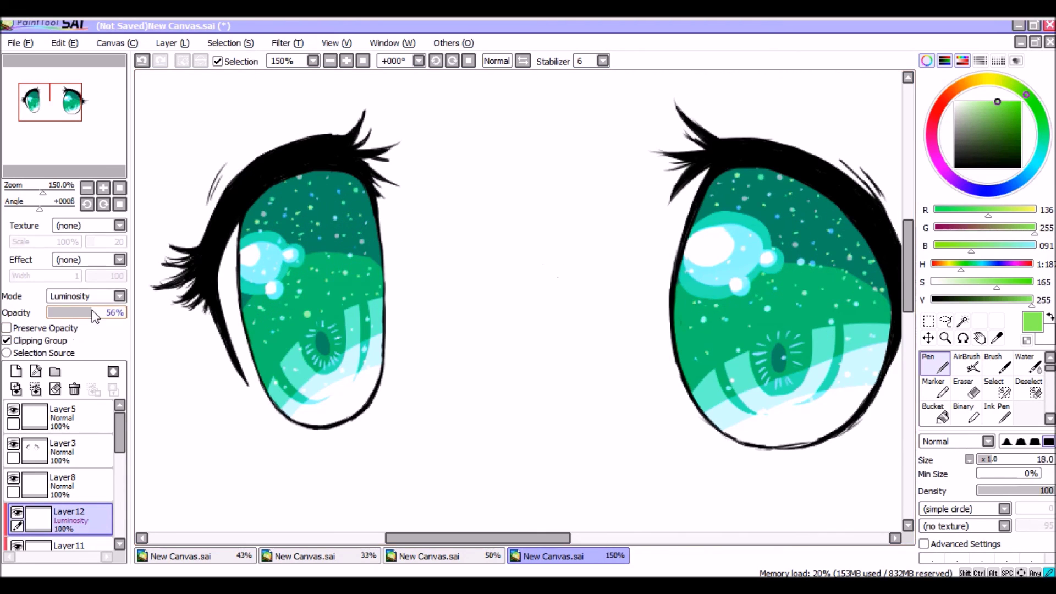
- Add a clipped Luminosity layer above Layer12 and paint a few larger white sparkle dots in both irises
{"action": "left_click", "coordinate": [16, 371]}
{"action": "left_click", "coordinate": [28, 340]}
{"action": "left_click", "coordinate": [82, 296]}
{"action": "left_click", "coordinate": [72, 362]}
{"action": "left_click", "coordinate": [963, 102]}
{"action": "left_click_drag", "start_coordinate": [964, 101], "coordinate": [955, 102]}
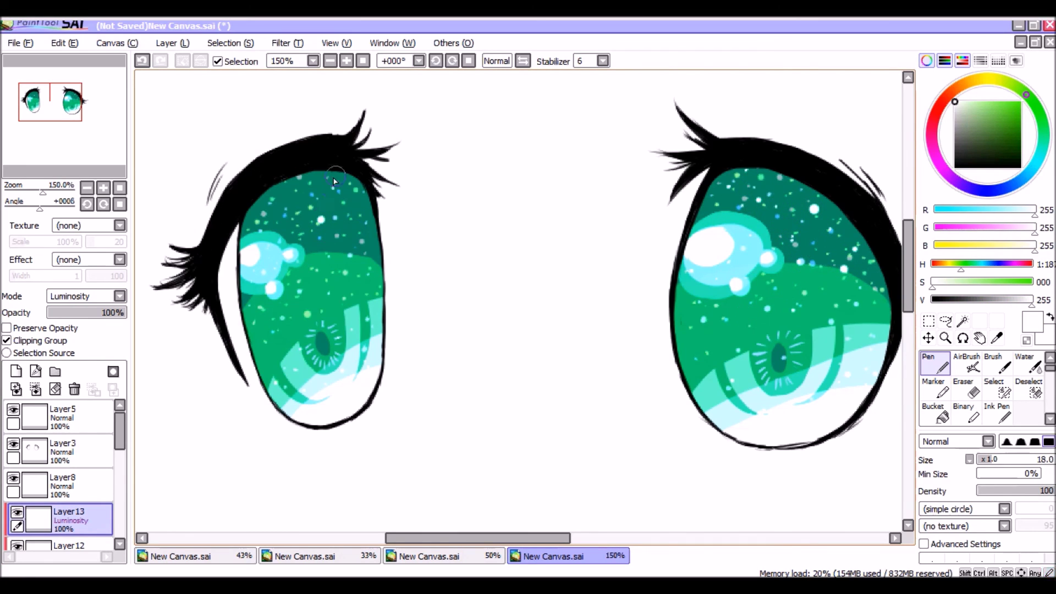
{"action": "left_click", "coordinate": [330, 61]}
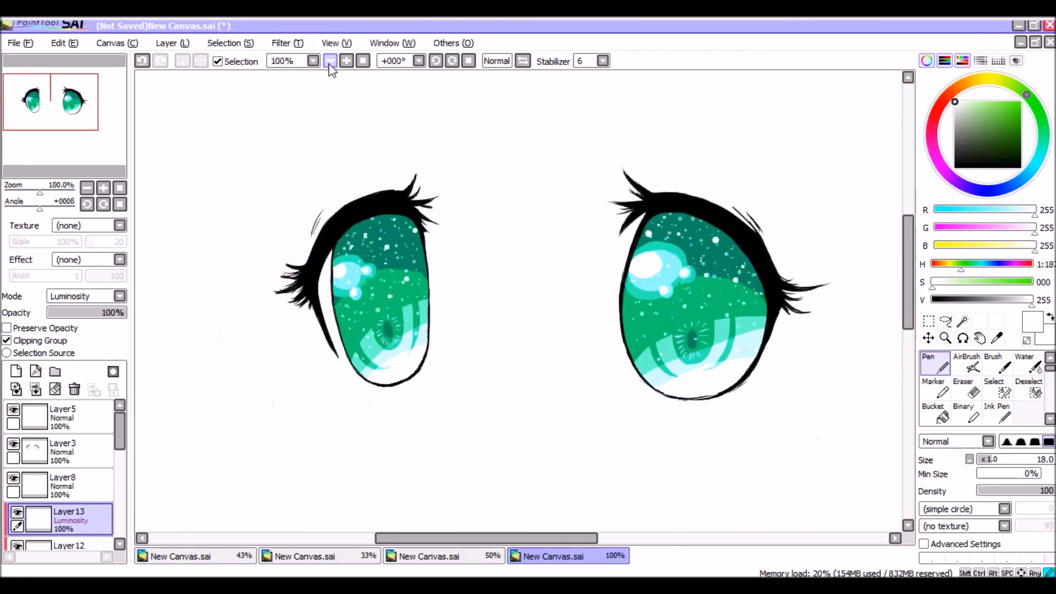